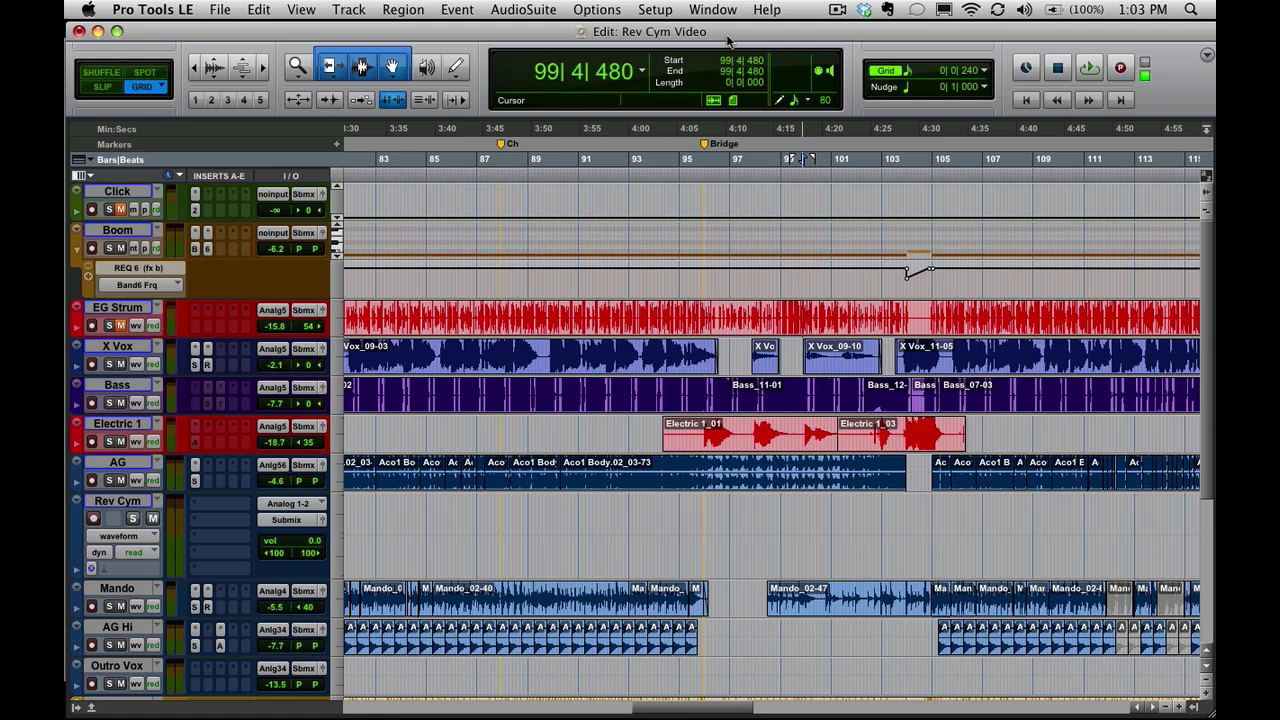
{"action": "key", "text": "super+bracketleft"}
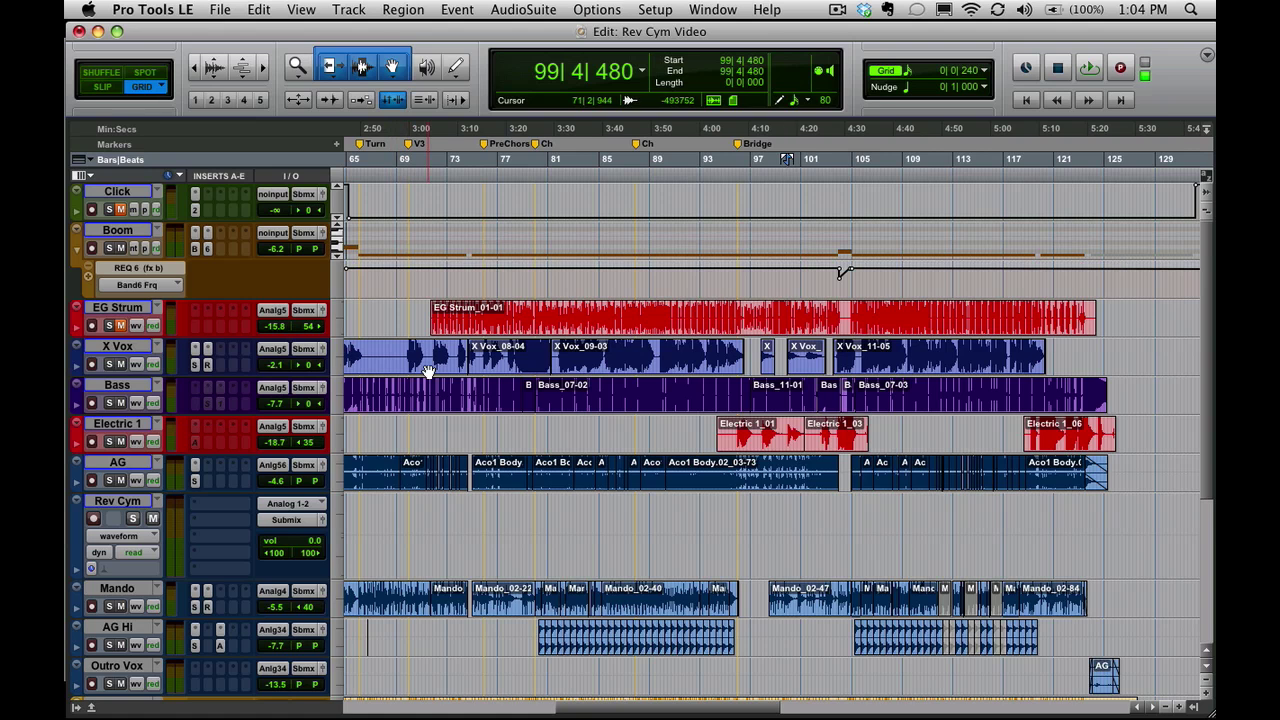
{"action": "left_click", "coordinate": [636, 350]}
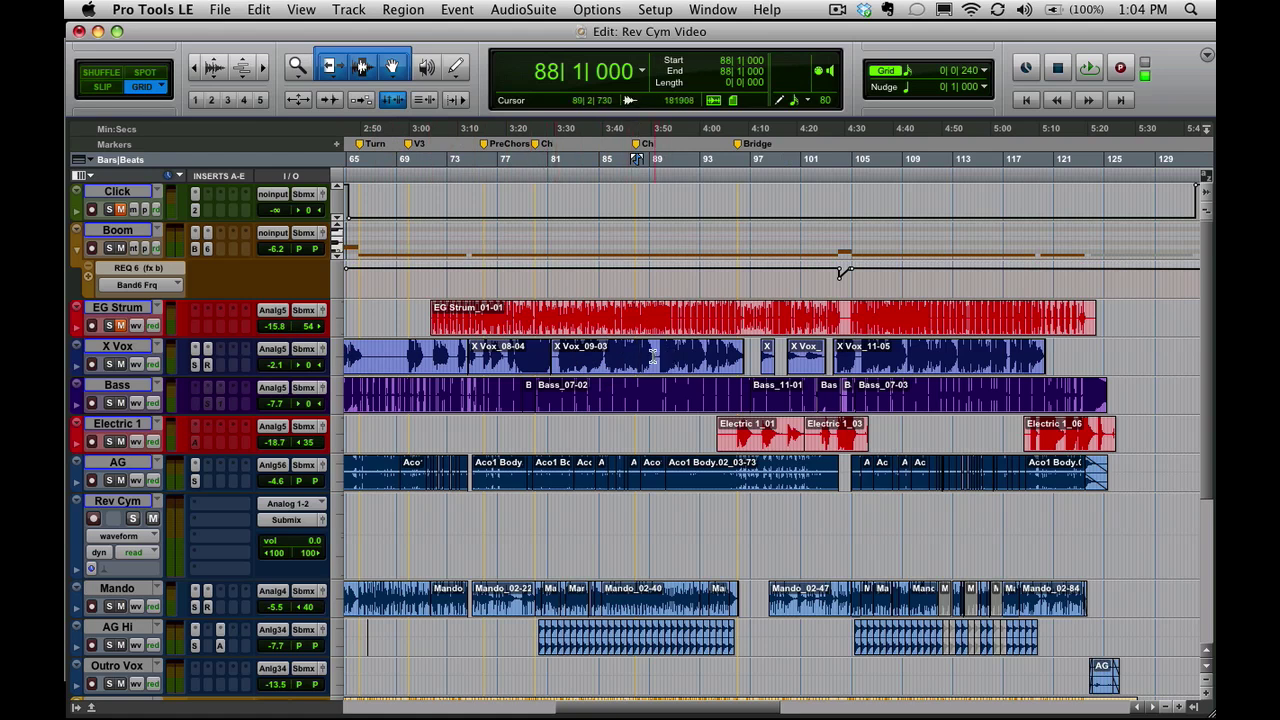
{"action": "mouse_move", "coordinate": [642, 356]}
{"action": "left_mouse_down"}
{"action": "mouse_move", "coordinate": [702, 362]}
{"action": "mouse_move", "coordinate": [766, 345]}
{"action": "left_mouse_up"}
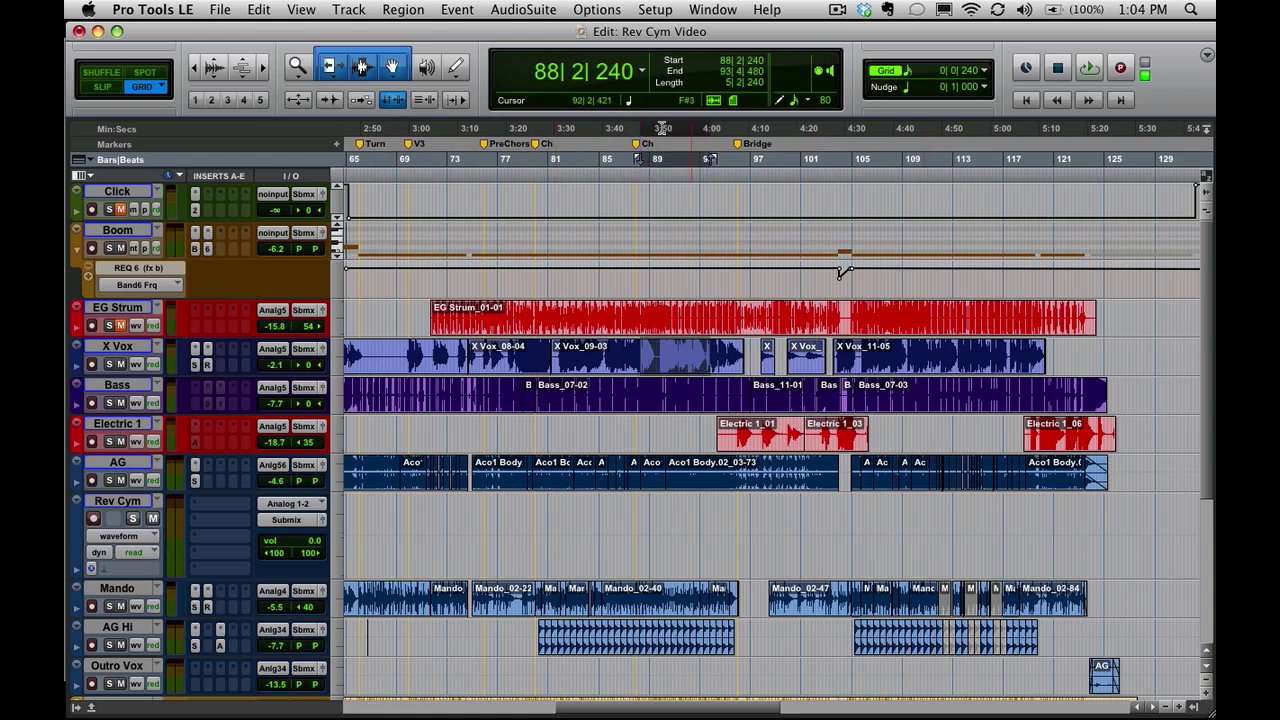
{"action": "left_click", "coordinate": [640, 150]}
{"action": "left_click", "coordinate": [745, 148]}
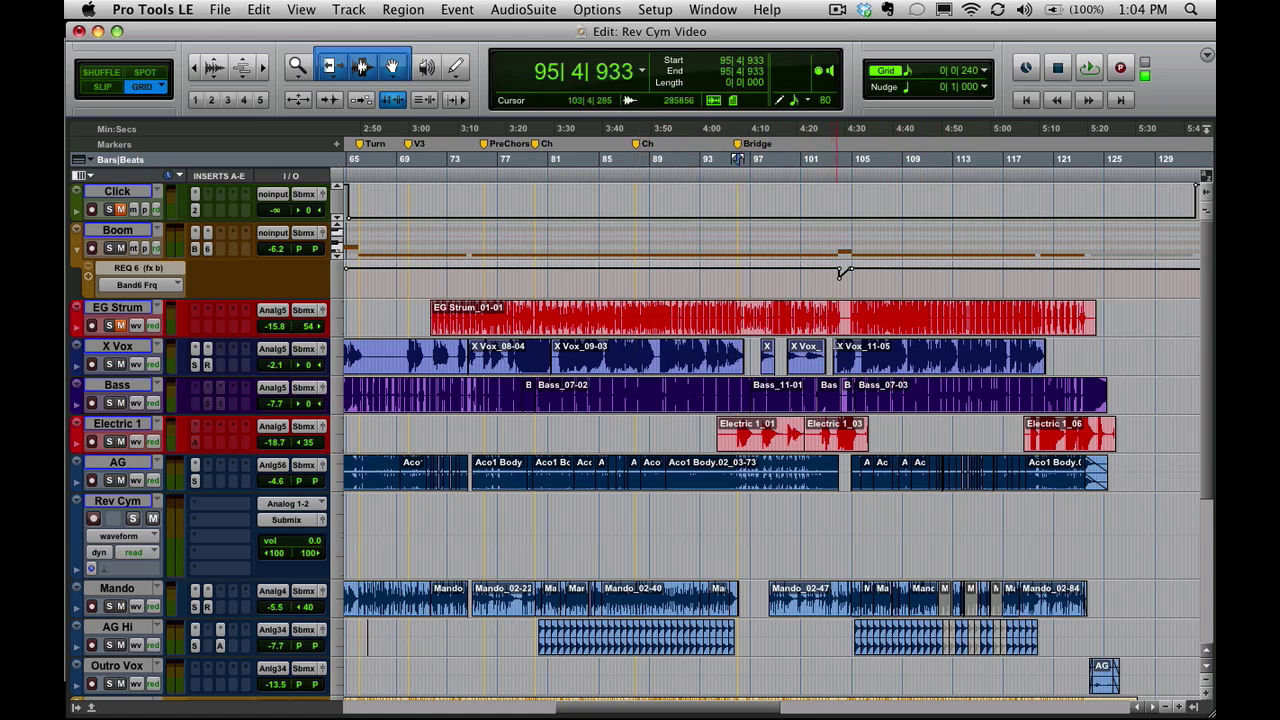
Add a marker named "Ch" at 104|2|240, where the final chorus comes in after the bridge.
{"action": "left_click", "coordinate": [845, 470]}
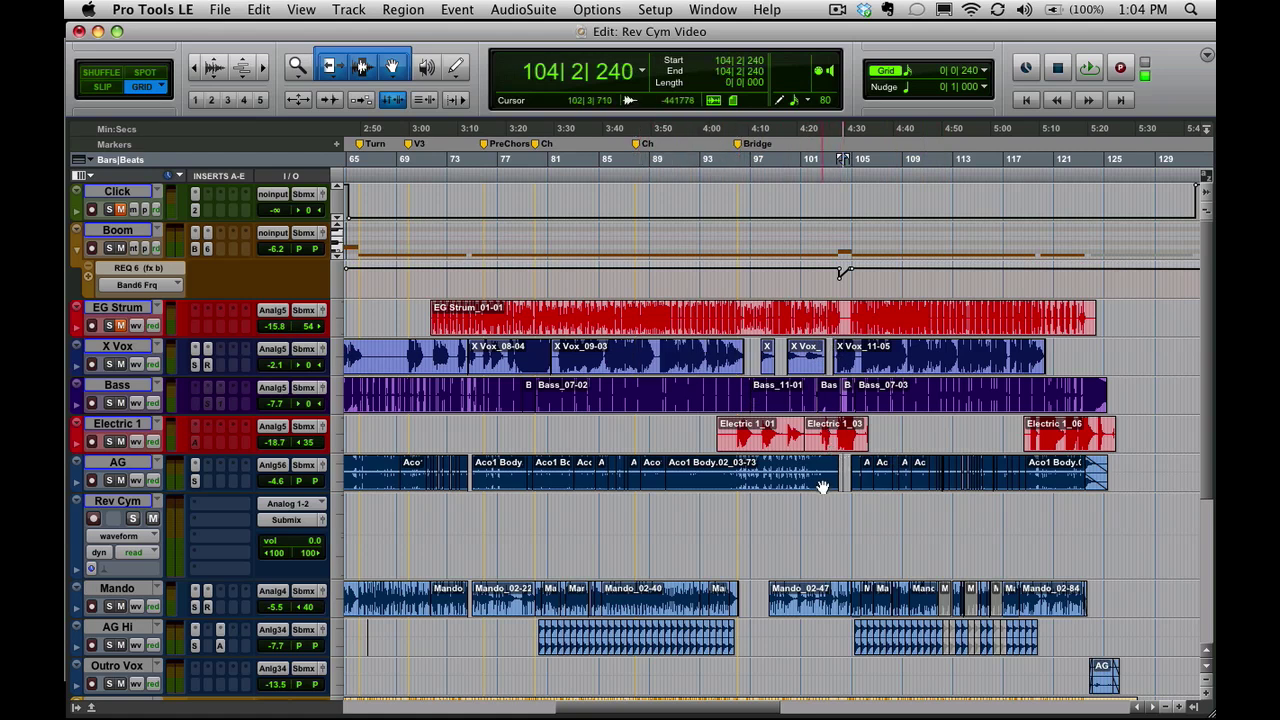
{"action": "key", "text": "KP_Enter"}
{"action": "type", "text": "Ch"}
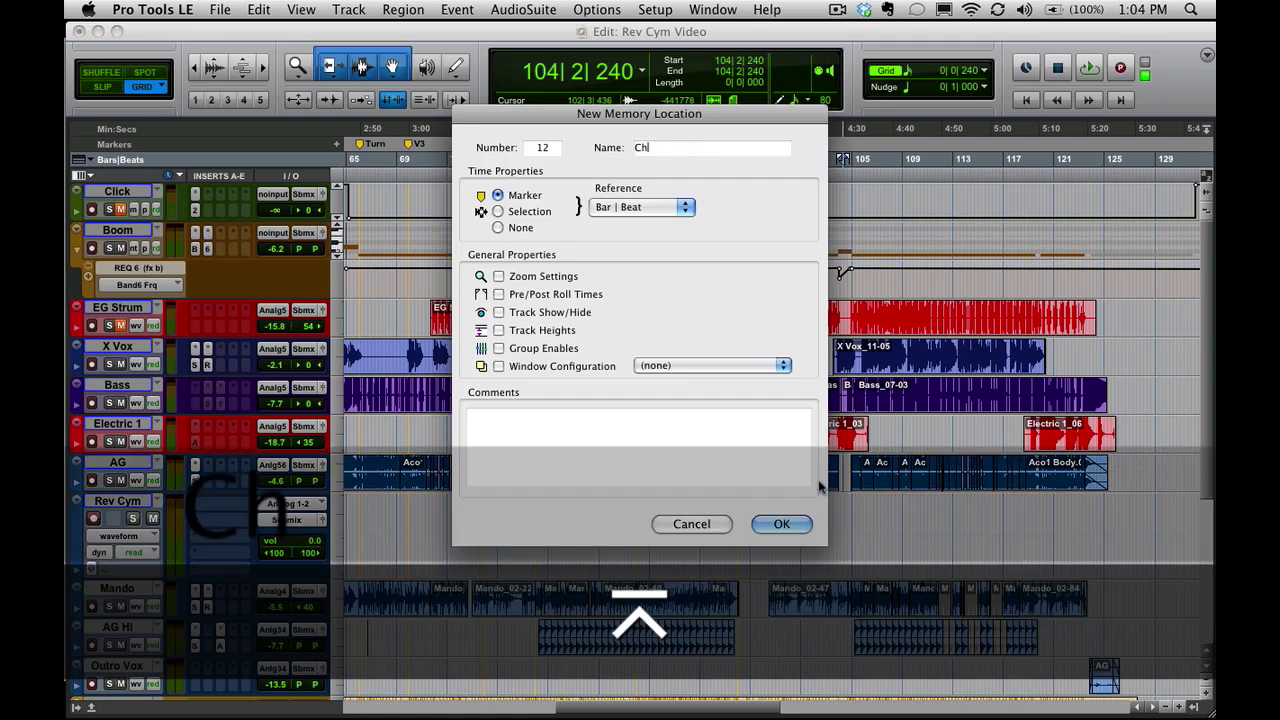
{"action": "key", "text": "Return"}
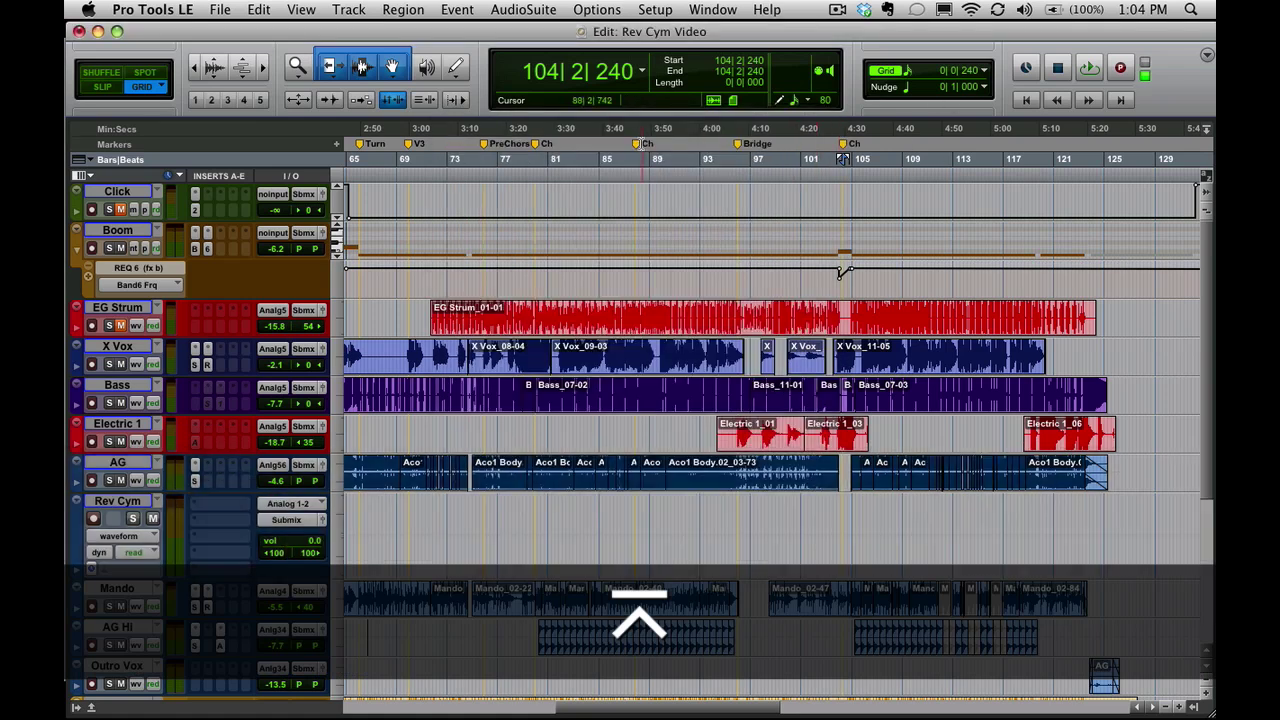
Examine the transitions at the bar 88 chorus marker and at the gap in the AG track around bar 104.
{"action": "left_click", "coordinate": [640, 162]}
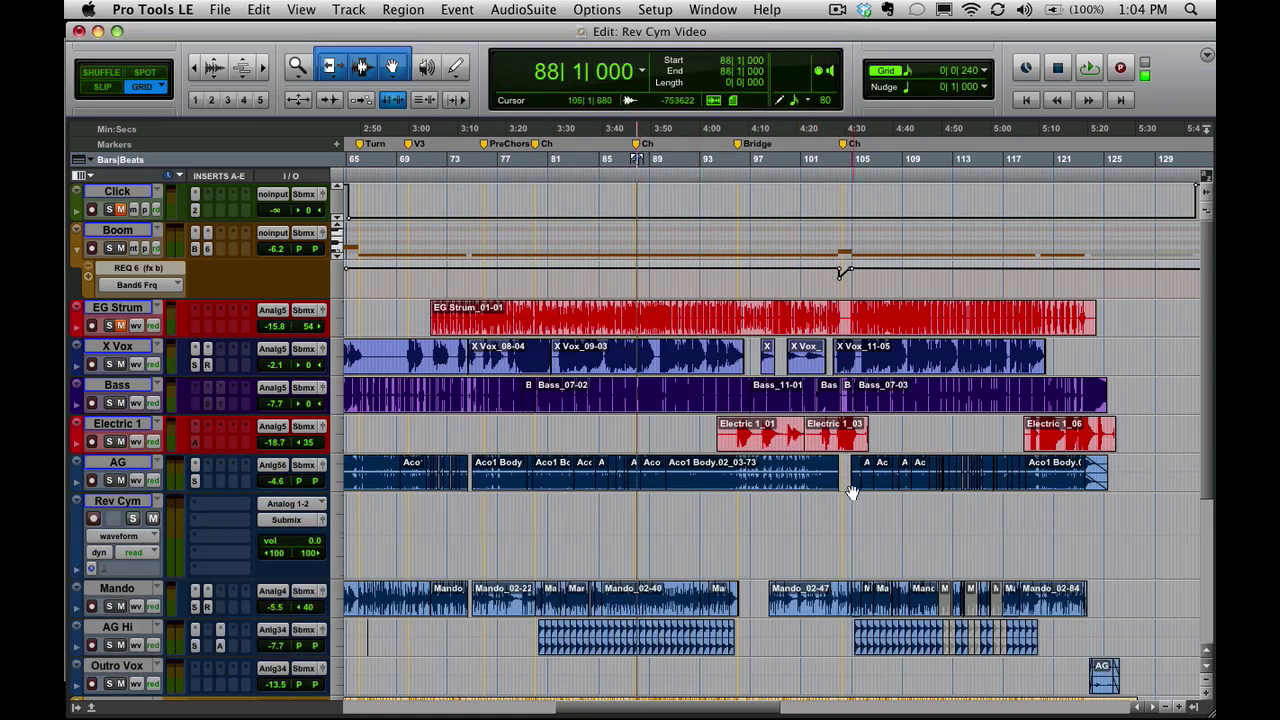
{"action": "key", "text": "super+bracketright"}
{"action": "key", "text": "super+bracketright"}
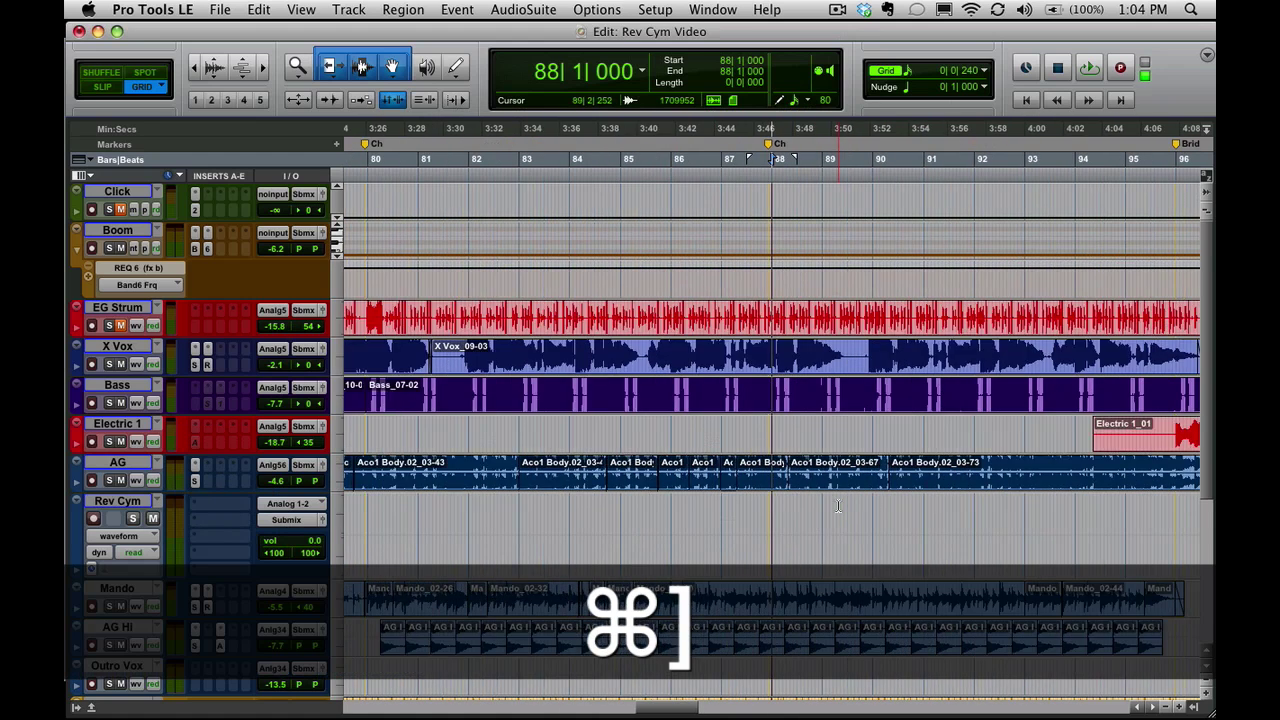
{"action": "scroll", "coordinate": [838, 507], "scroll_direction": "right", "scroll_amount": 15}
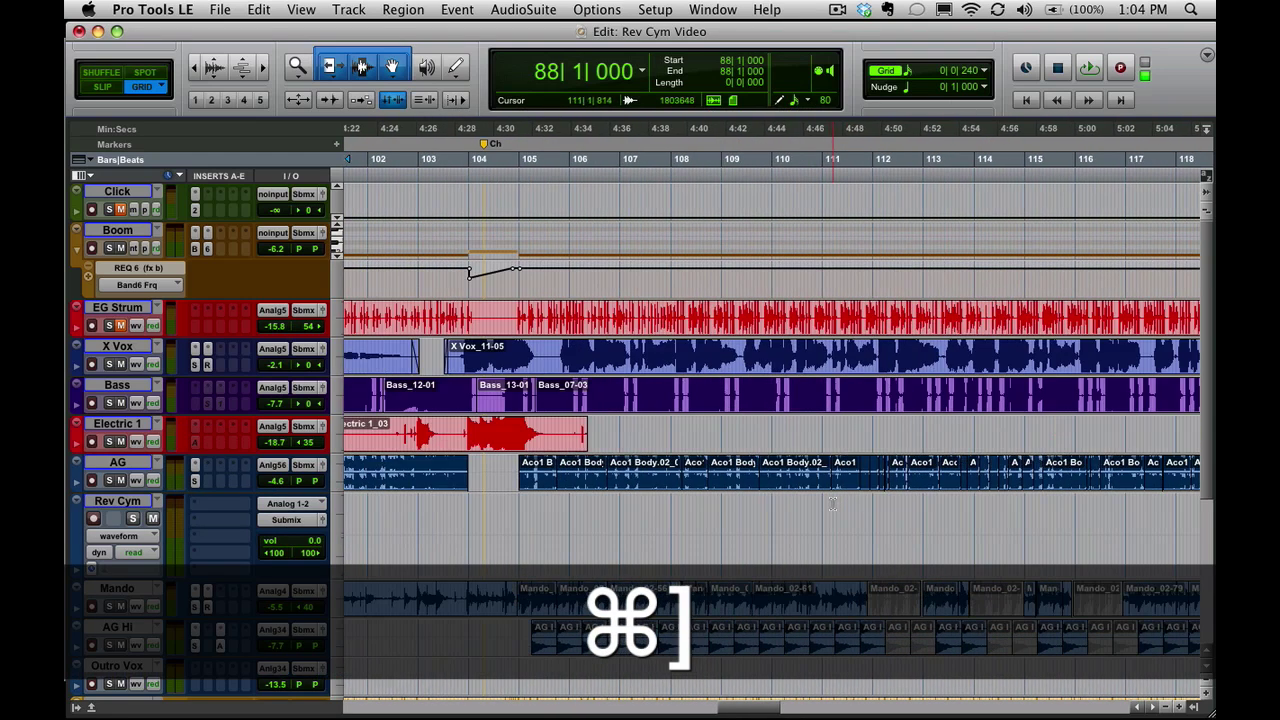
{"action": "scroll", "coordinate": [609, 526], "scroll_direction": "left", "scroll_amount": 3}
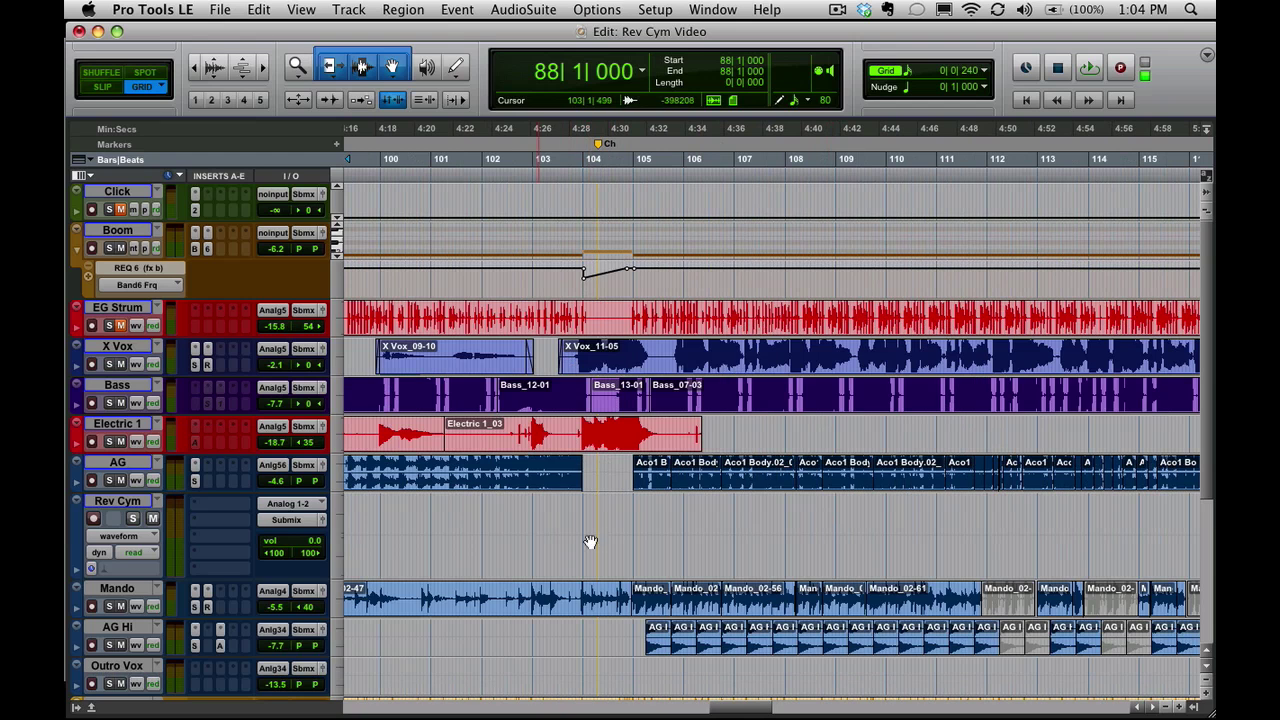
{"action": "left_click", "coordinate": [640, 520]}
{"action": "scroll", "coordinate": [640, 526], "scroll_direction": "left", "scroll_amount": 8}
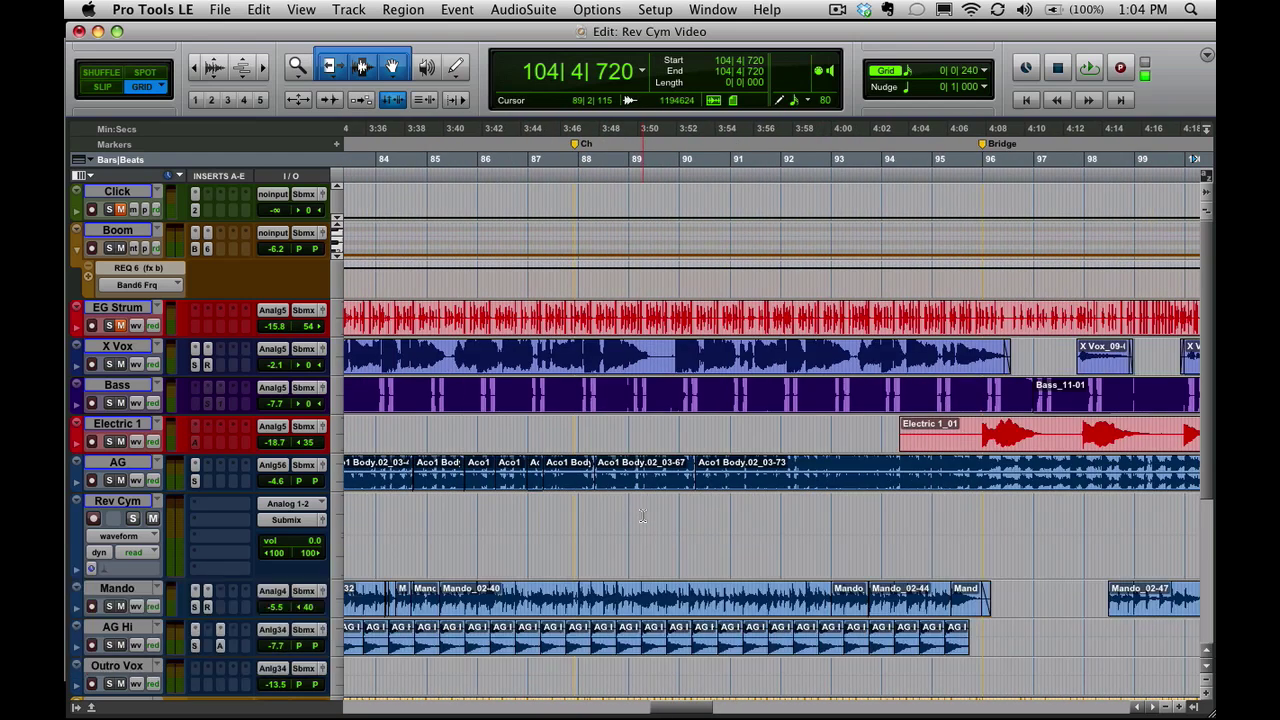
{"action": "key", "text": "super+bracketleft"}
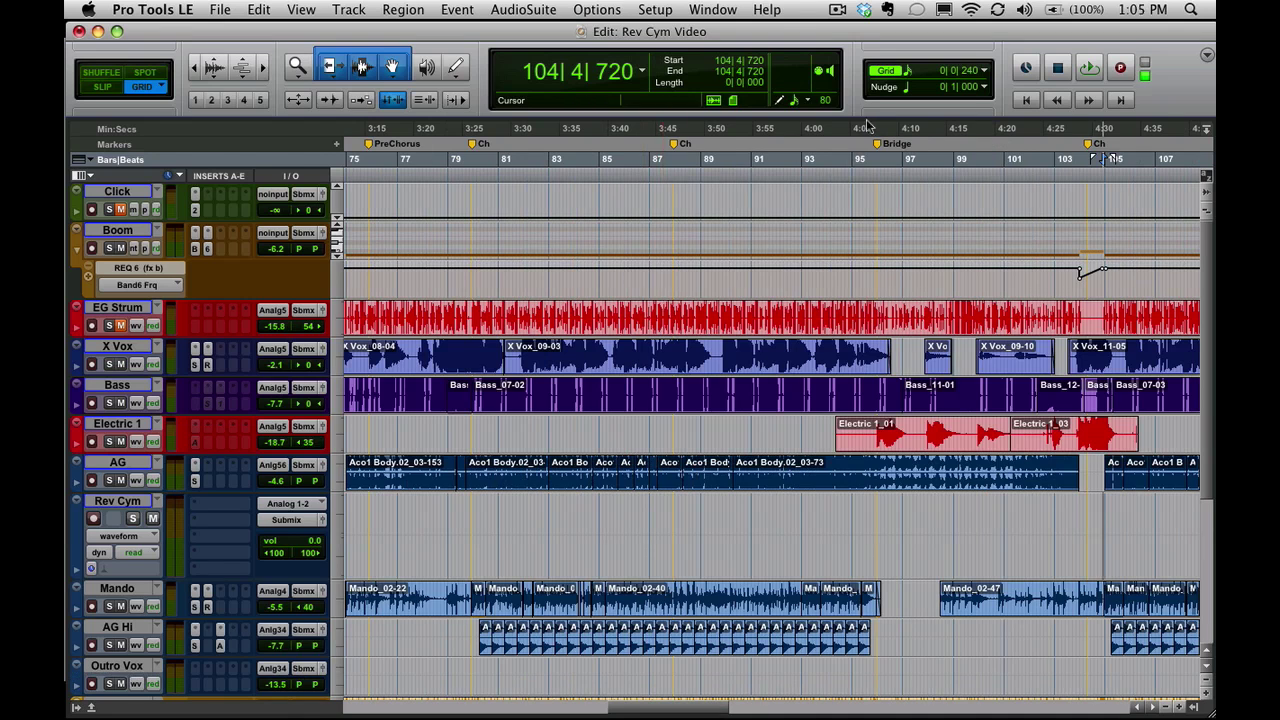
Play the song from 87|4|720 and lower the X Vox volume to -4.2 and the Bass volume to -9.8.
{"action": "left_click", "coordinate": [896, 272]}
{"action": "left_click", "coordinate": [882, 272]}
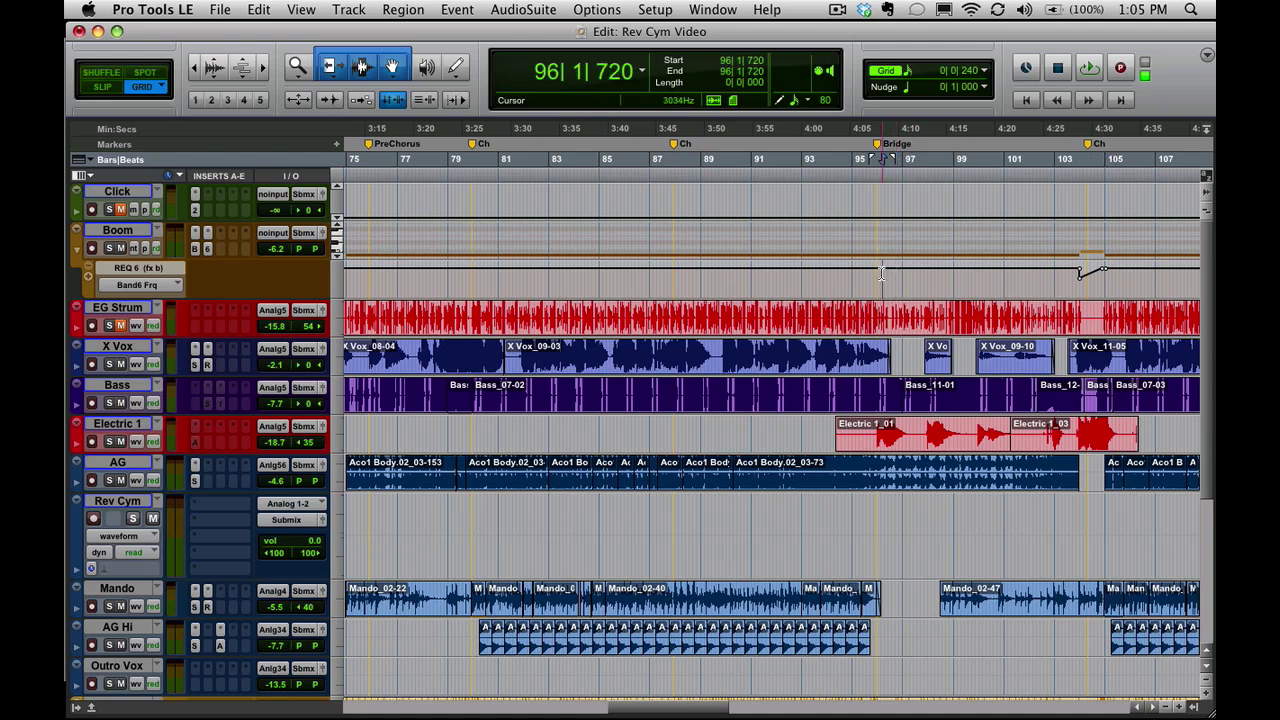
{"action": "triple_click", "coordinate": [668, 273]}
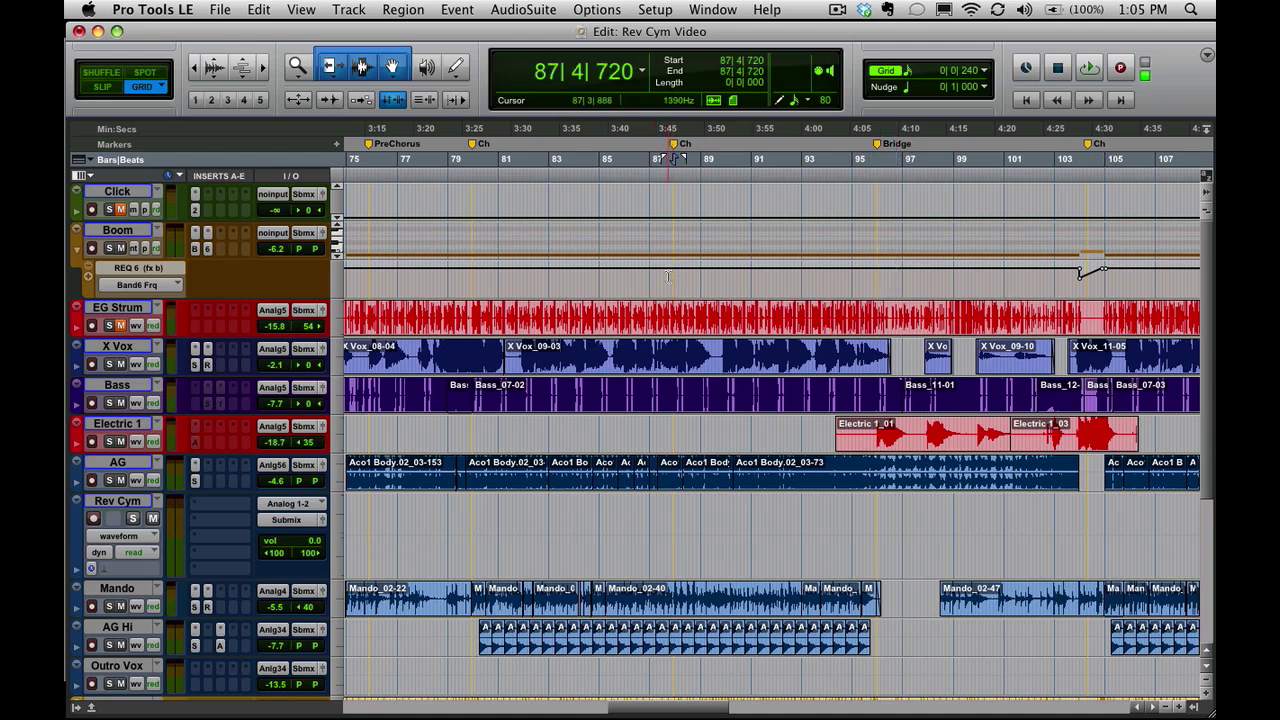
{"action": "left_click", "coordinate": [673, 283]}
{"action": "key", "text": "space"}
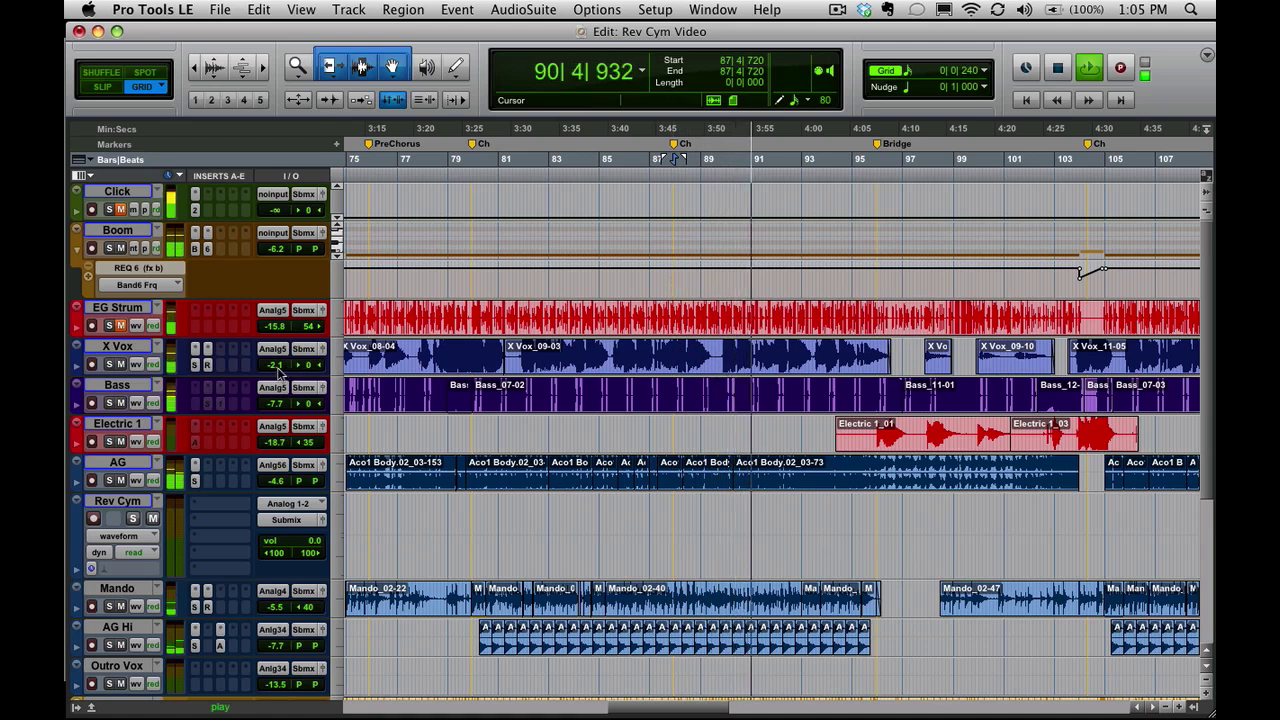
{"action": "left_click_drag", "start_coordinate": [289, 372], "coordinate": [277, 376]}
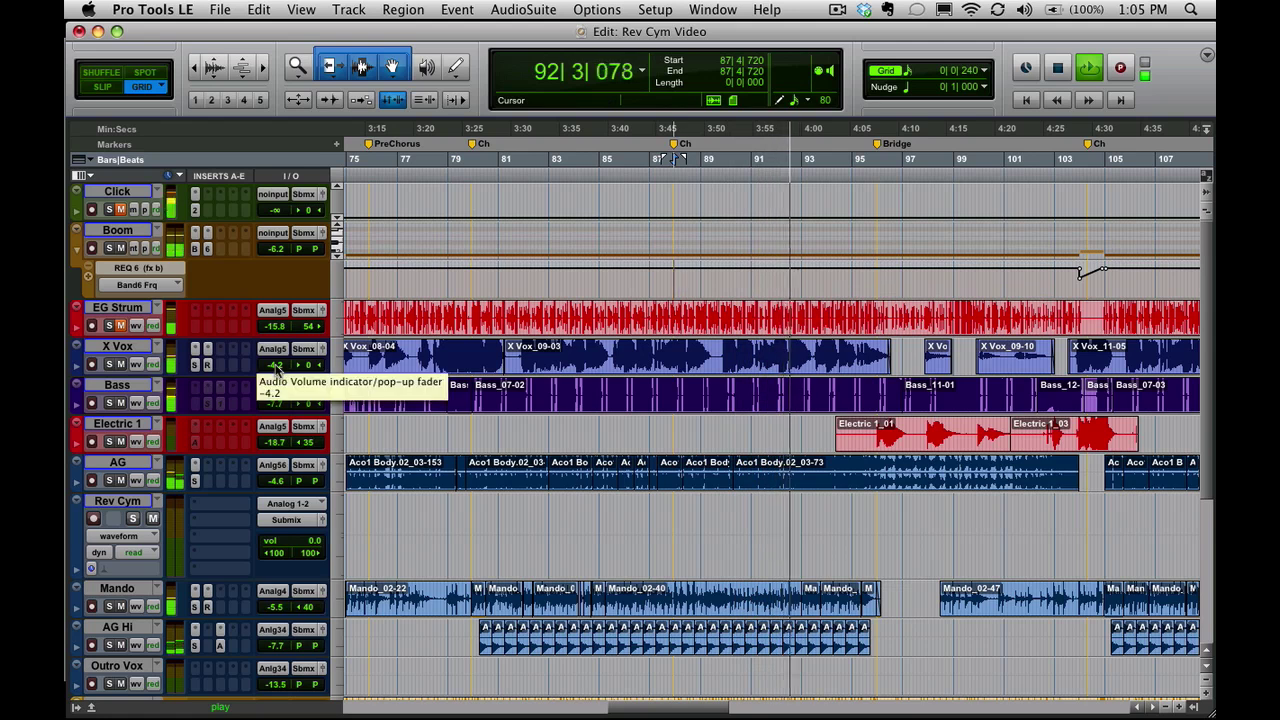
{"action": "left_click_drag", "start_coordinate": [272, 406], "coordinate": [272, 410]}
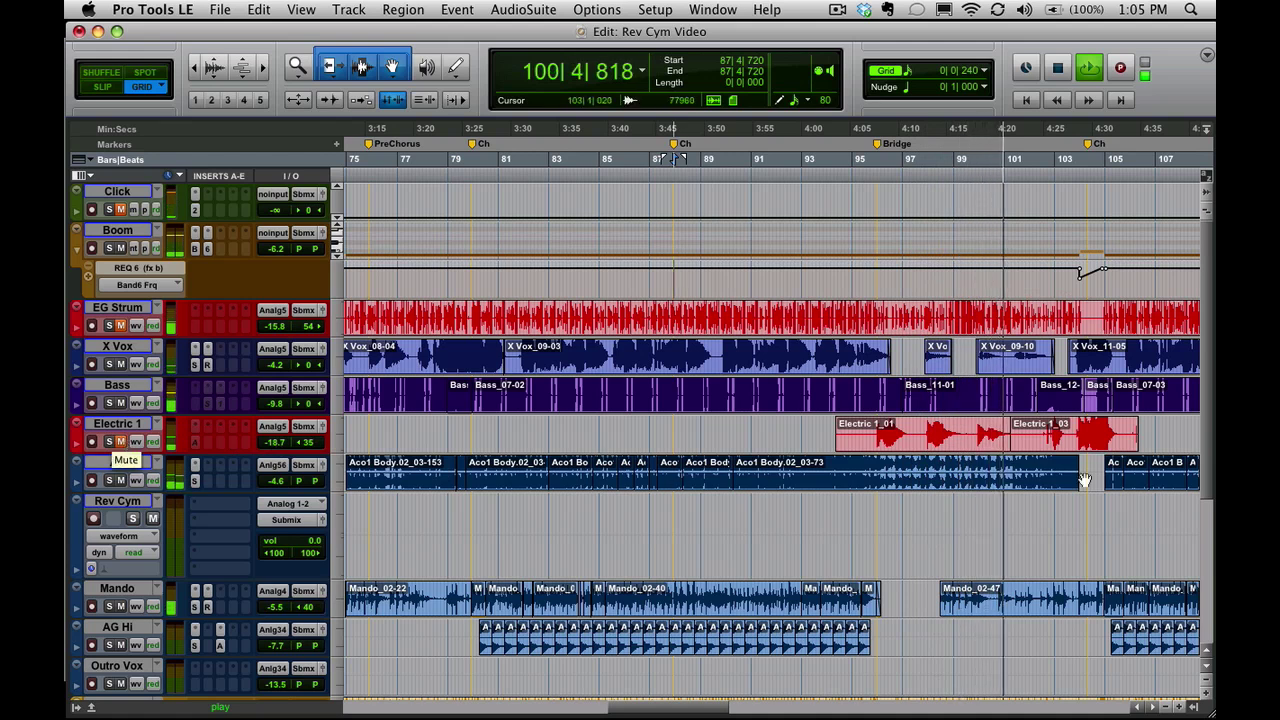
Trim the start of the Electric 1_03 region to 103|3|000, lower the Electric 1 volume to -19.9, and stop playback.
{"action": "left_click", "coordinate": [1055, 434]}
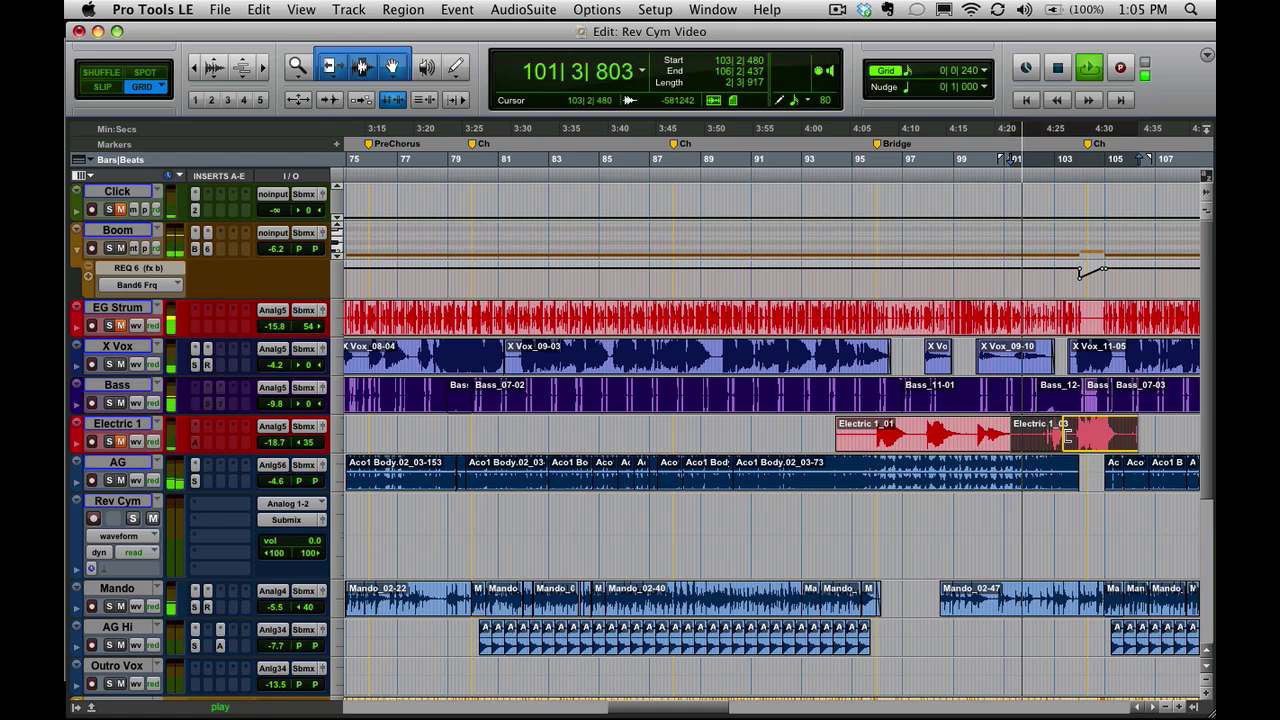
{"action": "left_click_drag", "start_coordinate": [1055, 434], "coordinate": [1068, 434]}
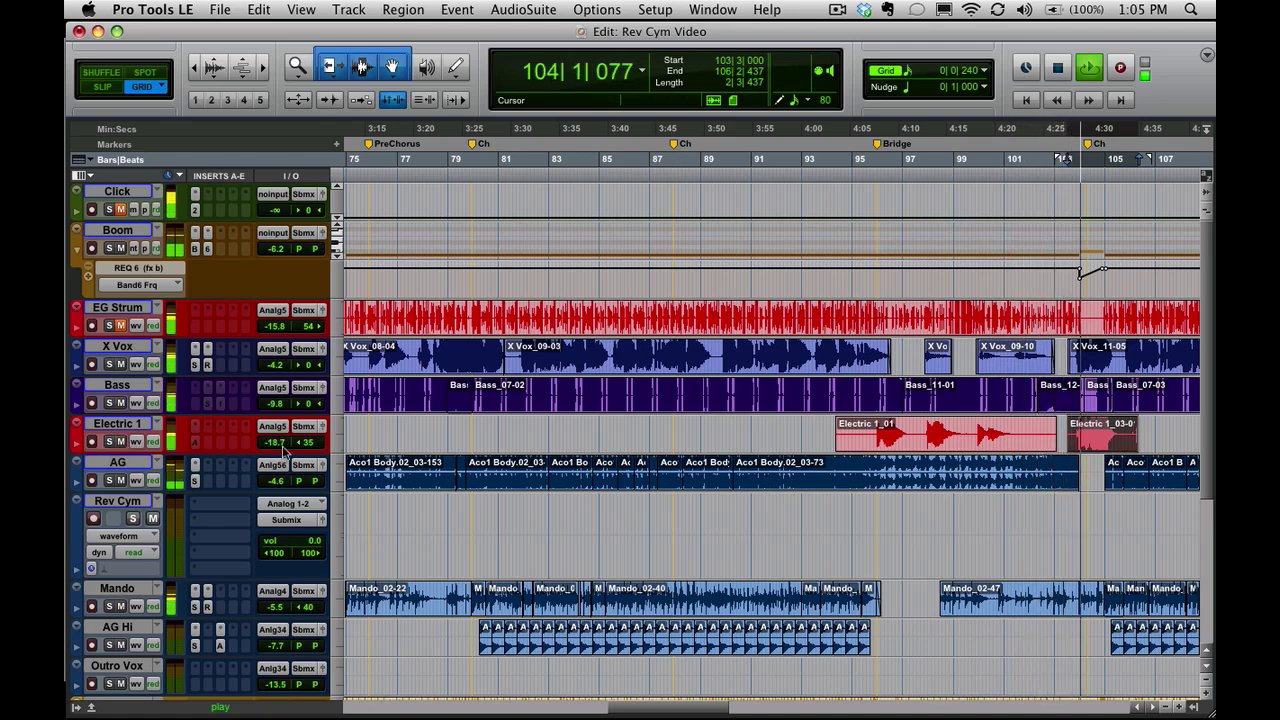
{"action": "left_click_drag", "start_coordinate": [274, 442], "coordinate": [278, 451]}
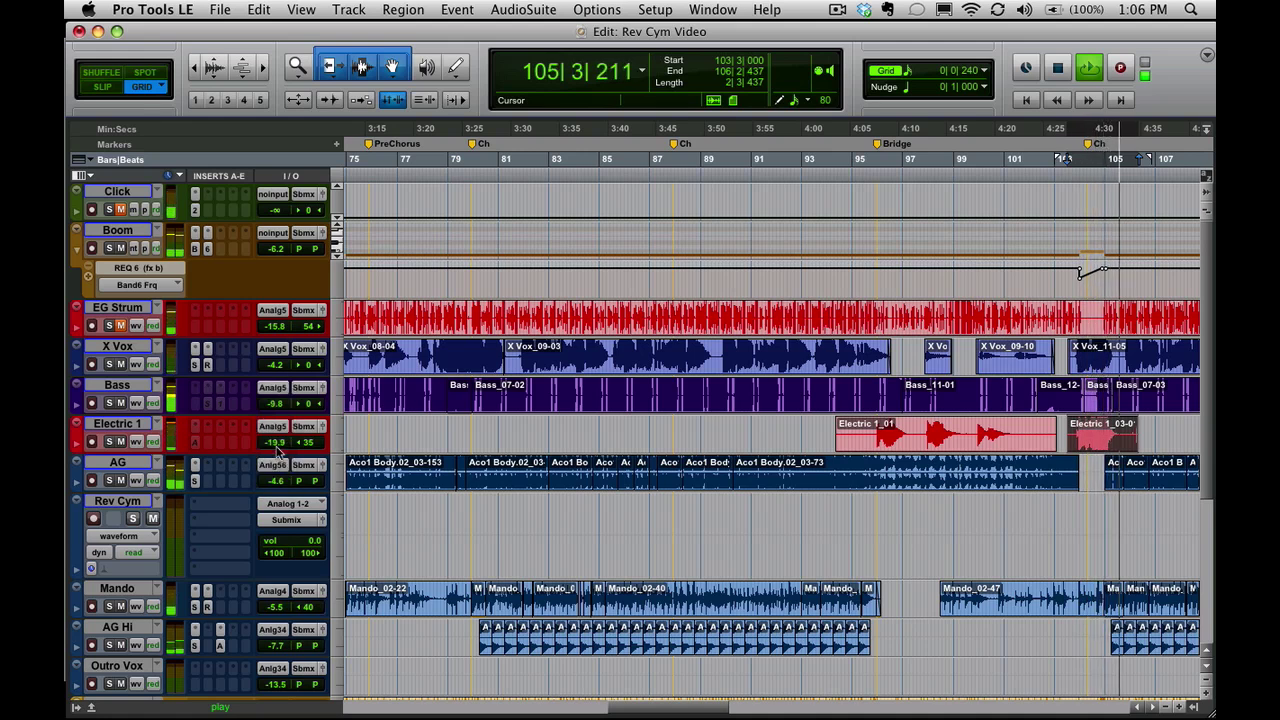
{"action": "key", "text": "space"}
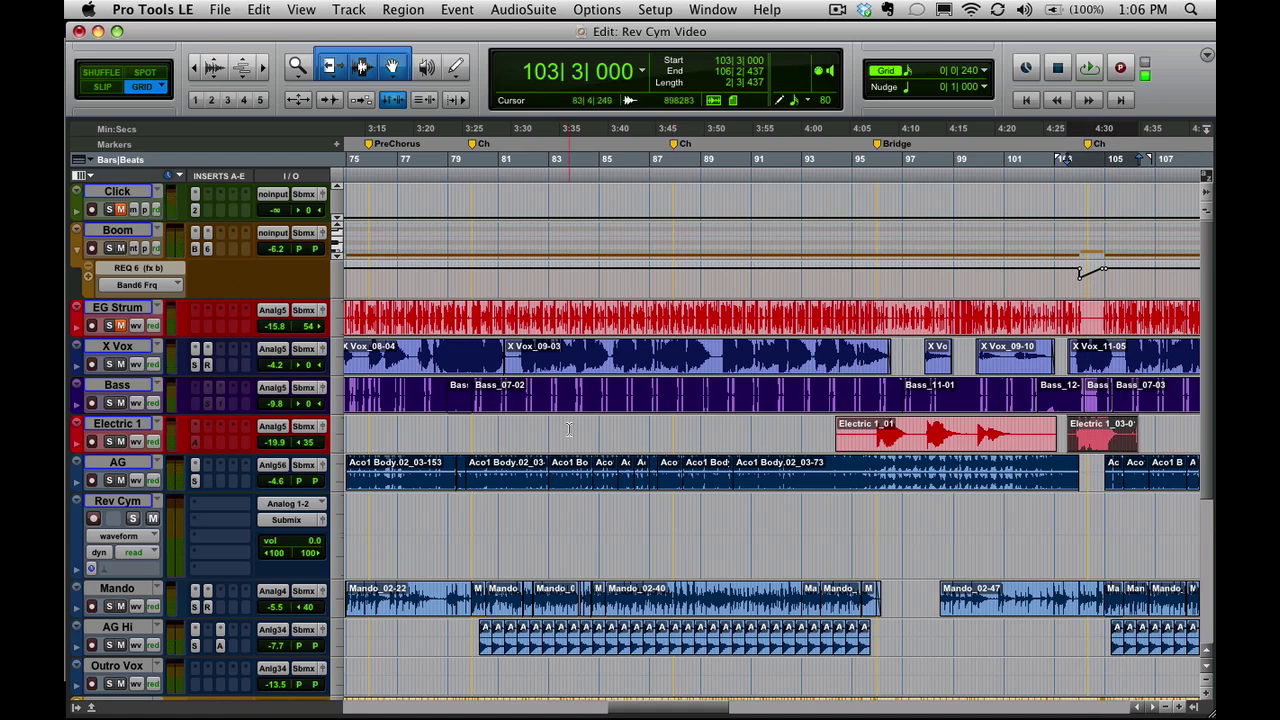
Play the mix from 103|3|240 through the entry into the final chorus, and stop playback.
{"action": "scroll", "coordinate": [620, 610], "scroll_direction": "right", "scroll_amount": 10}
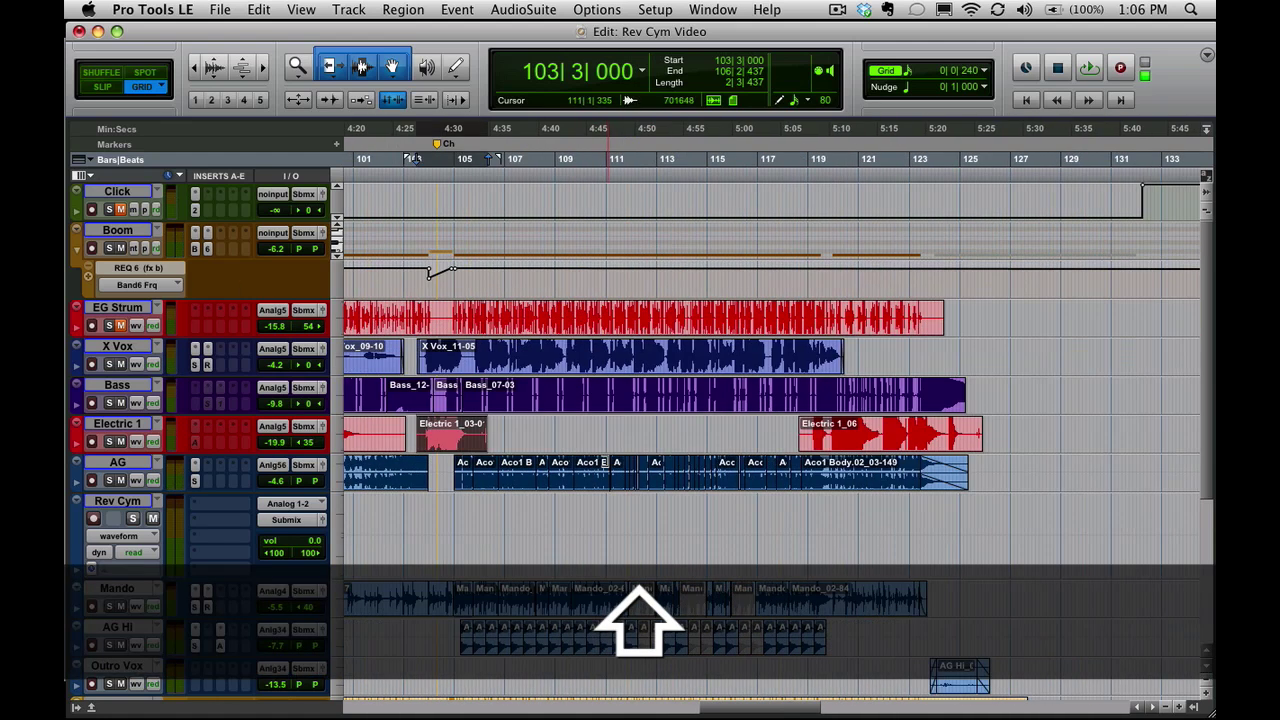
{"action": "scroll", "coordinate": [566, 562], "scroll_direction": "down", "scroll_amount": 3}
{"action": "scroll", "coordinate": [540, 560], "scroll_direction": "left", "scroll_amount": 3}
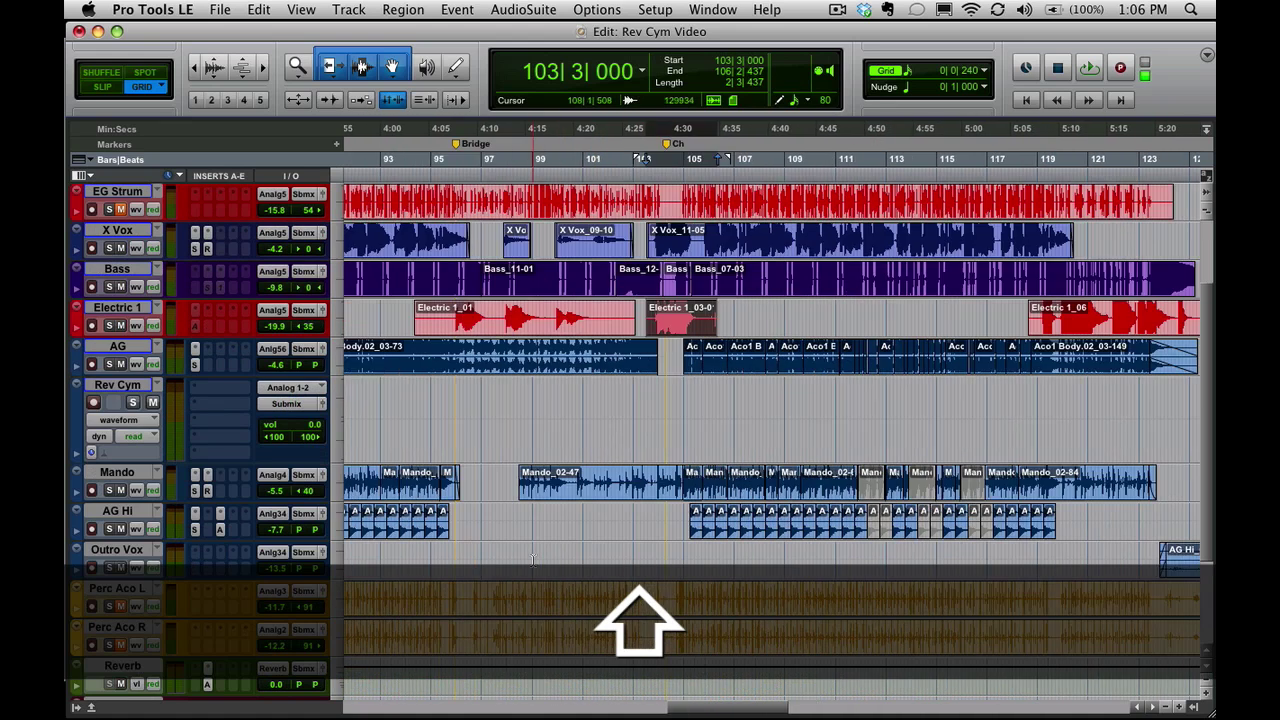
{"action": "scroll", "coordinate": [533, 560], "scroll_direction": "up", "scroll_amount": 3}
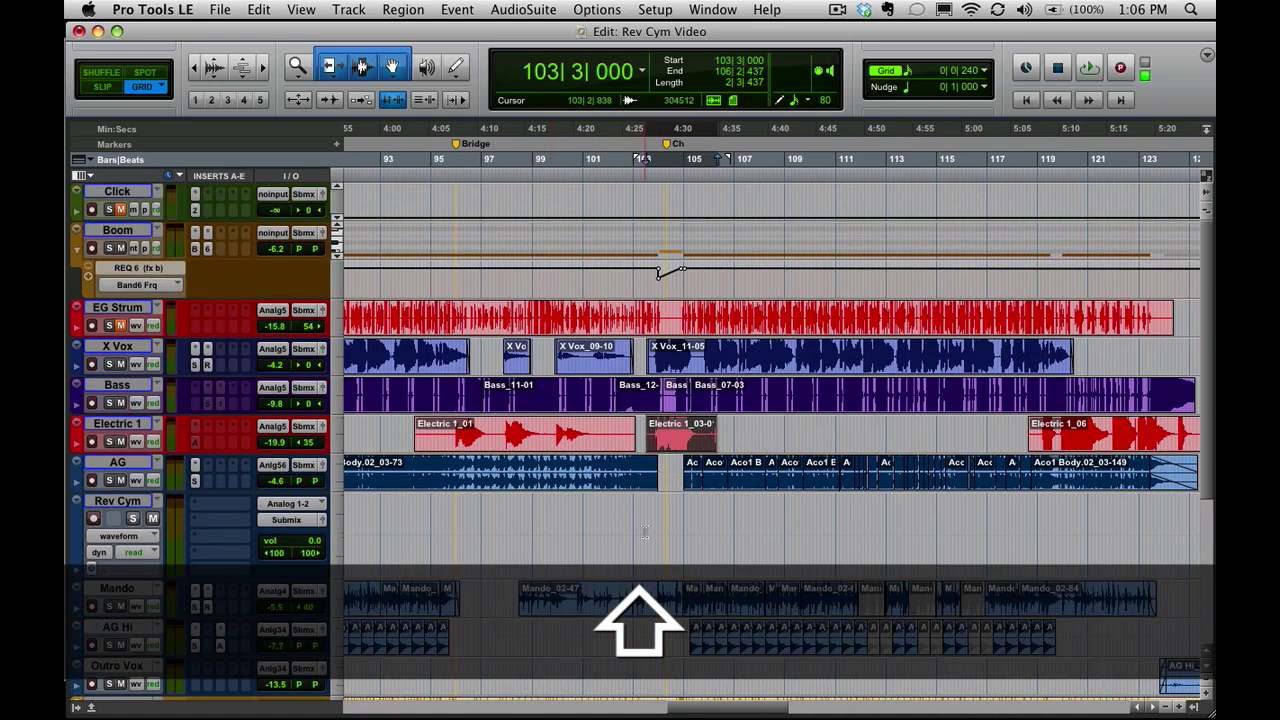
{"action": "left_click", "coordinate": [646, 515]}
{"action": "key", "text": "space"}
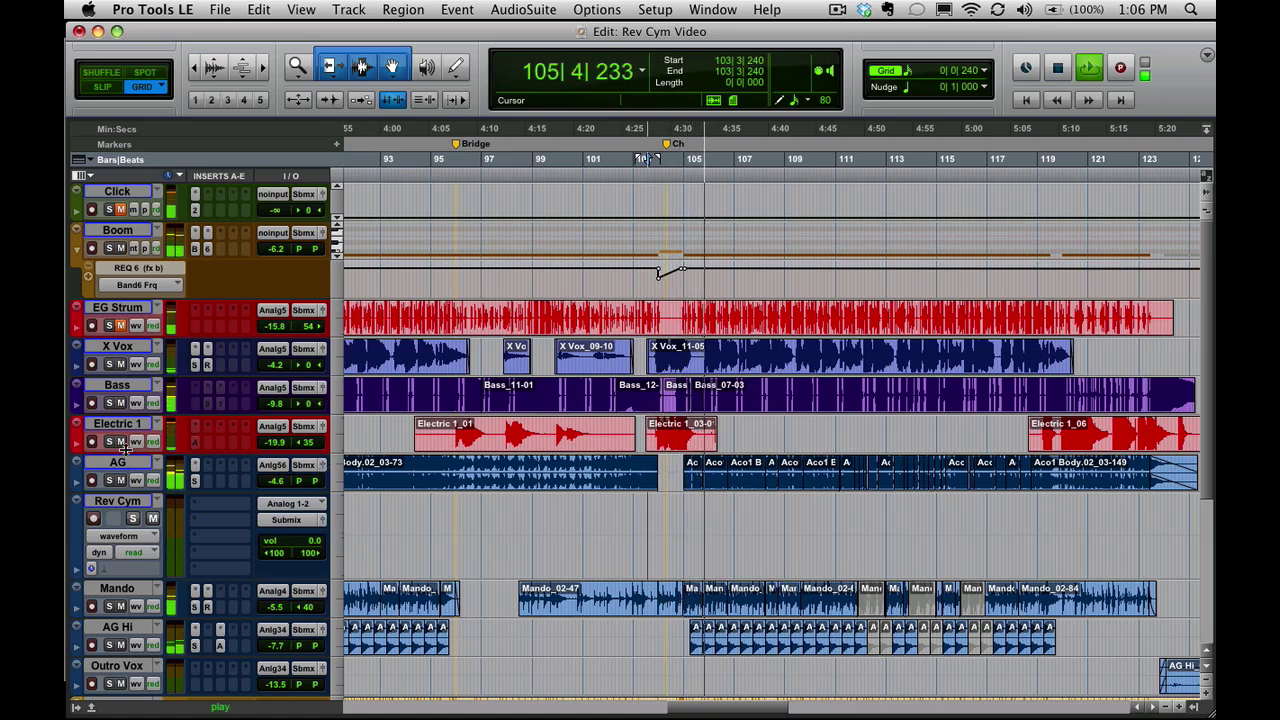
{"action": "key", "text": "space"}
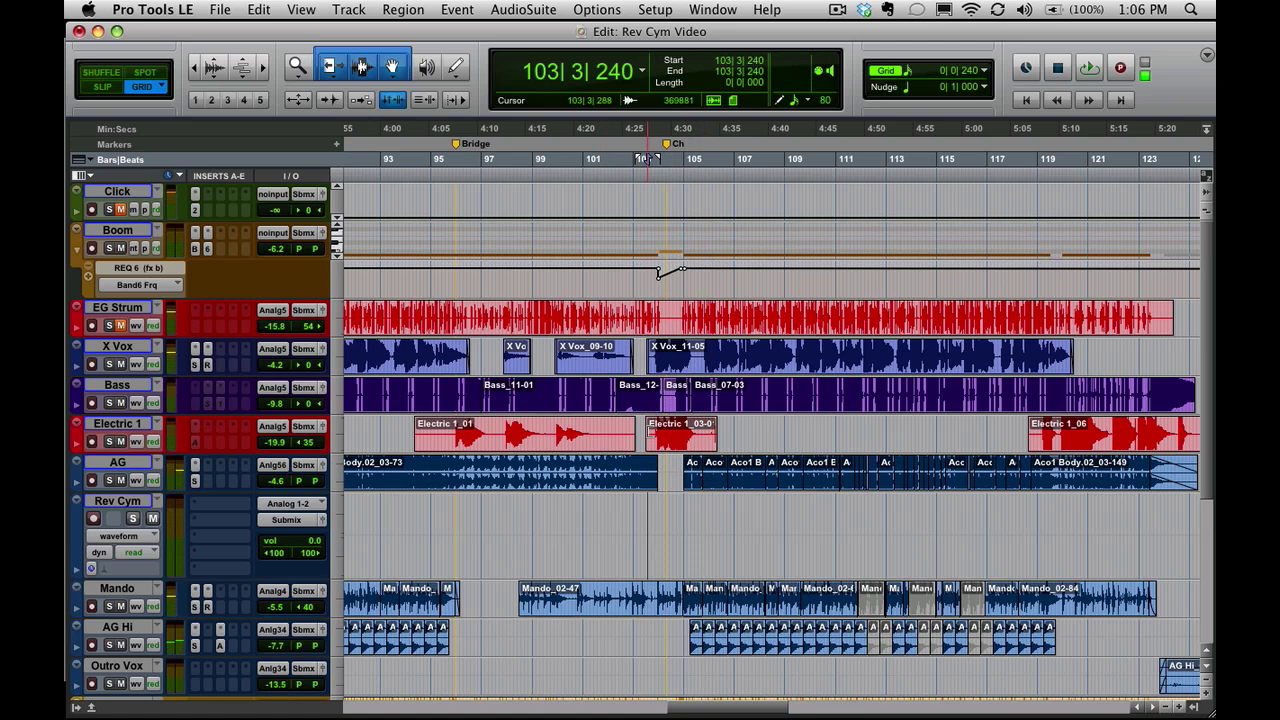
Move the Crash region on the Rev Cym track earlier from bar 202 so that it starts at 139|4|240.
{"action": "key", "text": "super+bracketright"}
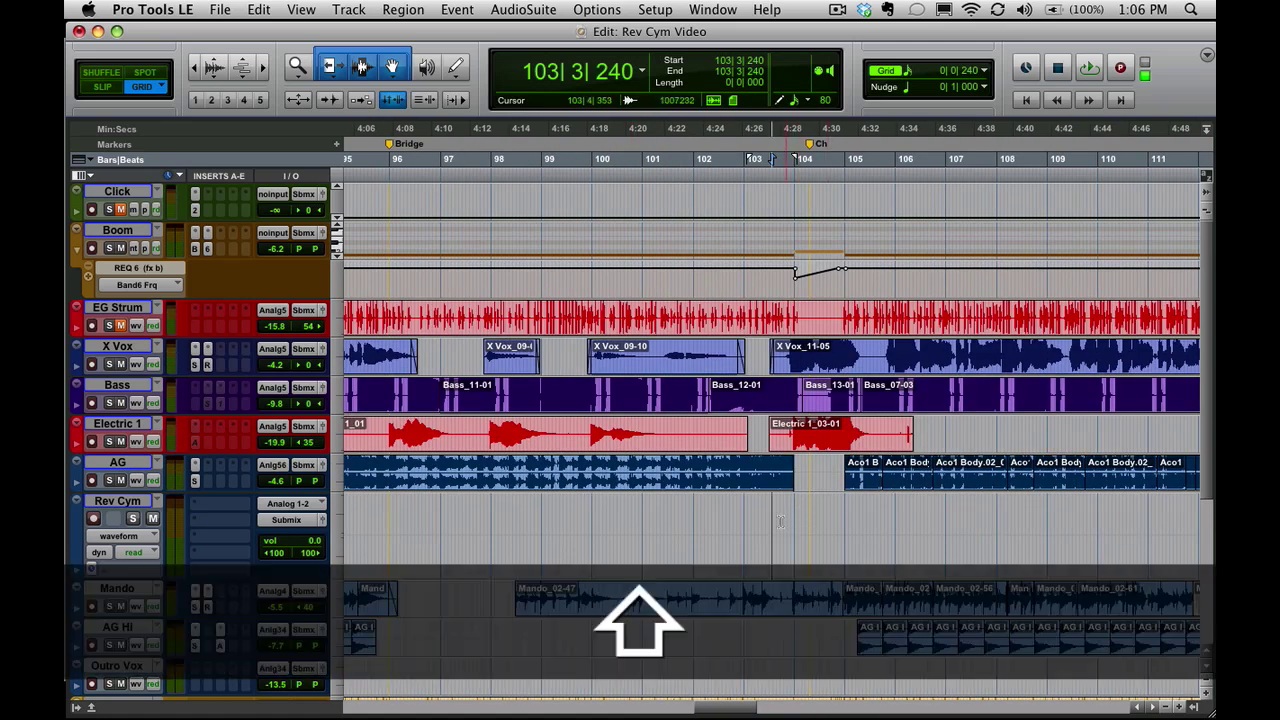
{"action": "scroll", "coordinate": [740, 516], "scroll_direction": "right", "scroll_amount": 5}
{"action": "scroll", "coordinate": [740, 516], "scroll_direction": "right", "scroll_amount": 20}
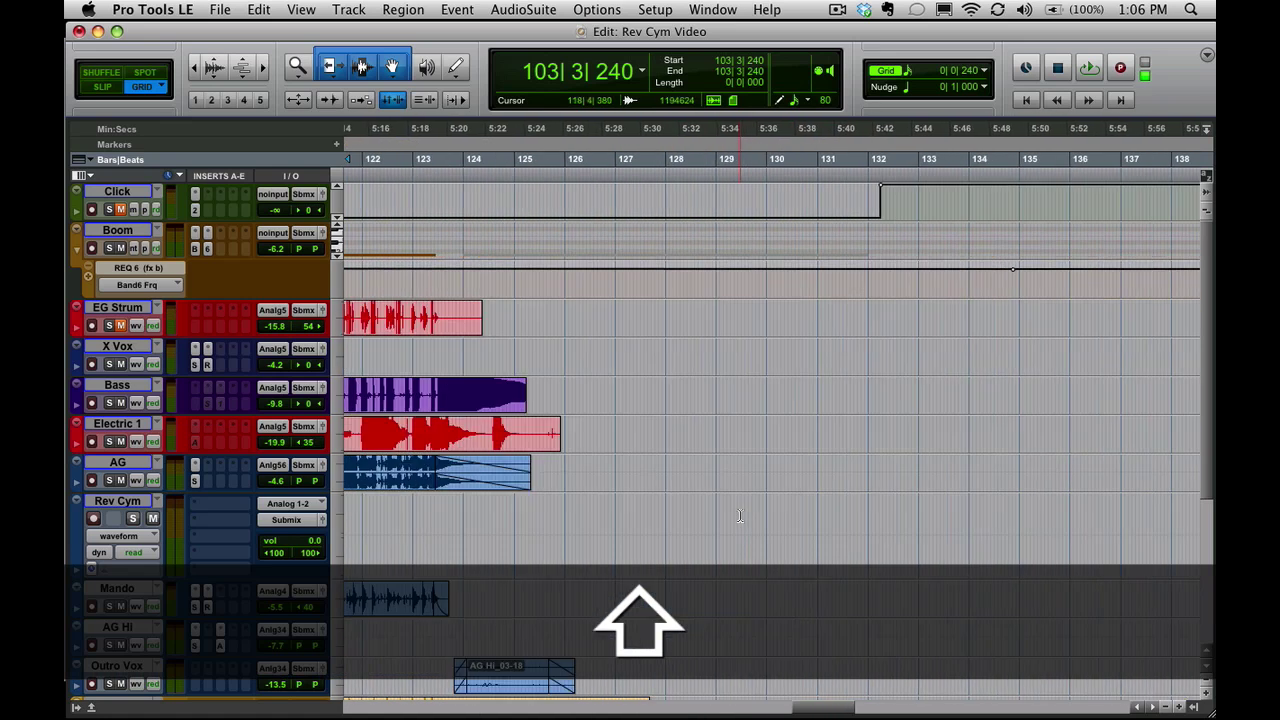
{"action": "scroll", "coordinate": [740, 516], "scroll_direction": "right", "scroll_amount": 4}
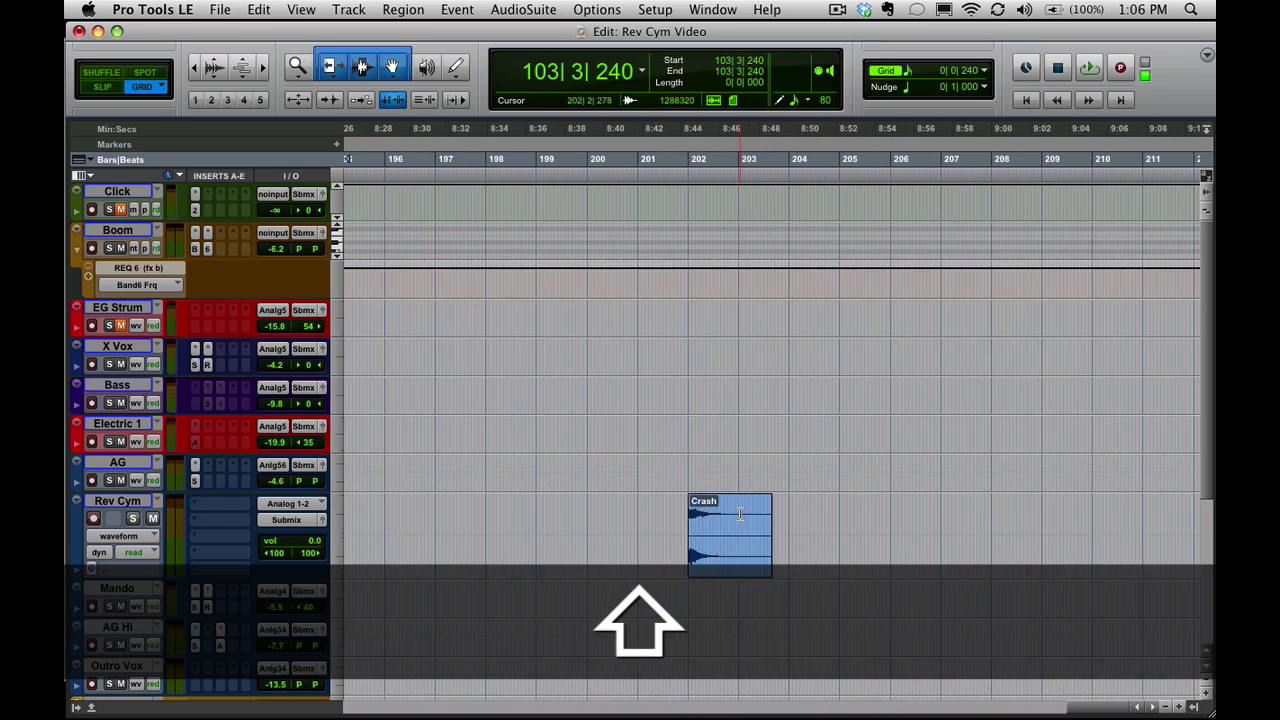
{"action": "left_click_drag", "start_coordinate": [742, 545], "coordinate": [440, 537]}
{"action": "scroll", "coordinate": [623, 523], "scroll_direction": "left", "scroll_amount": 3}
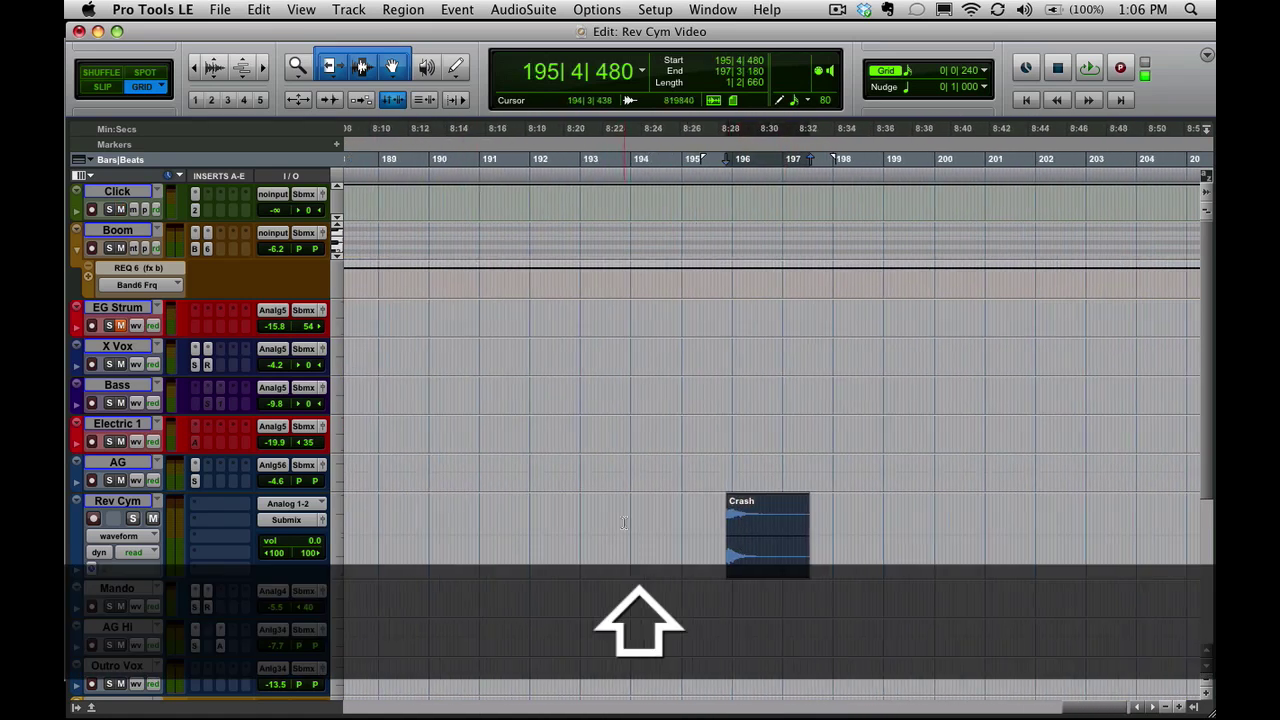
{"action": "left_click_drag", "start_coordinate": [785, 527], "coordinate": [546, 543]}
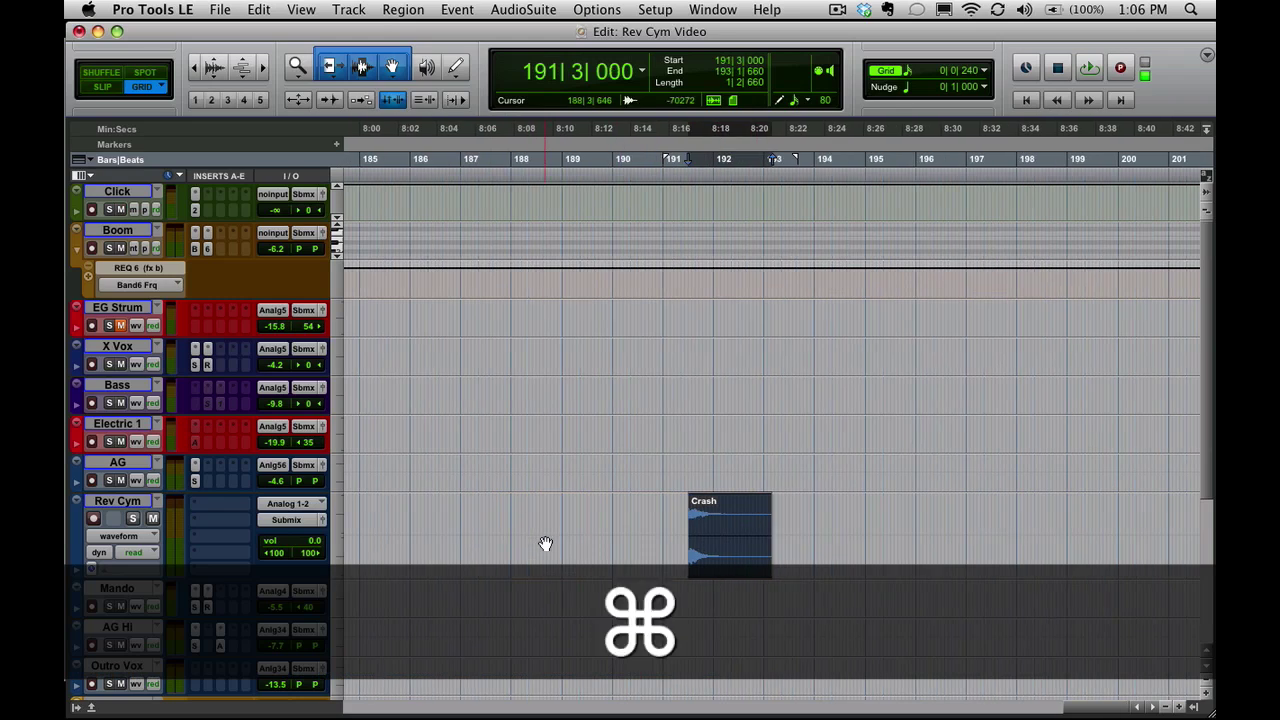
{"action": "key", "text": "super+bracketleft"}
{"action": "key", "text": "super+bracketleft"}
{"action": "key", "text": "super+bracketleft"}
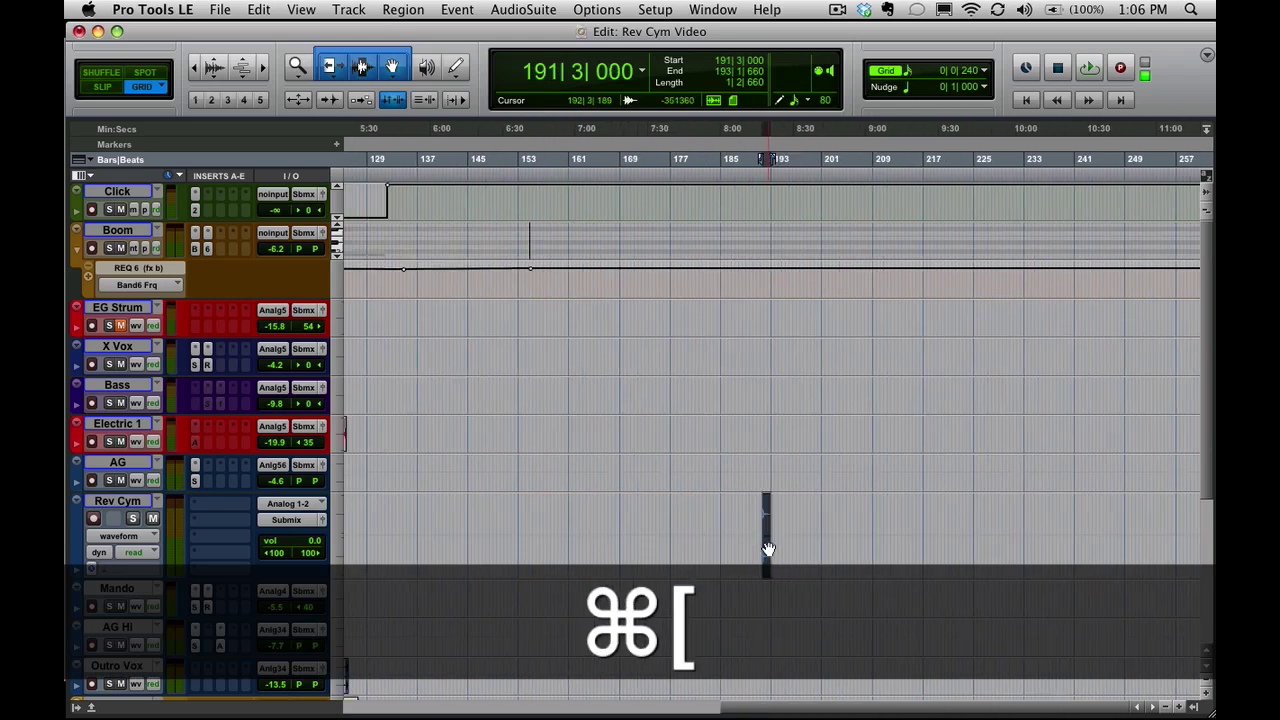
{"action": "left_click_drag", "start_coordinate": [766, 548], "coordinate": [441, 548]}
{"action": "key", "text": "super+bracketright"}
{"action": "key", "text": "super+bracketright"}
{"action": "key", "text": "super+bracketright"}
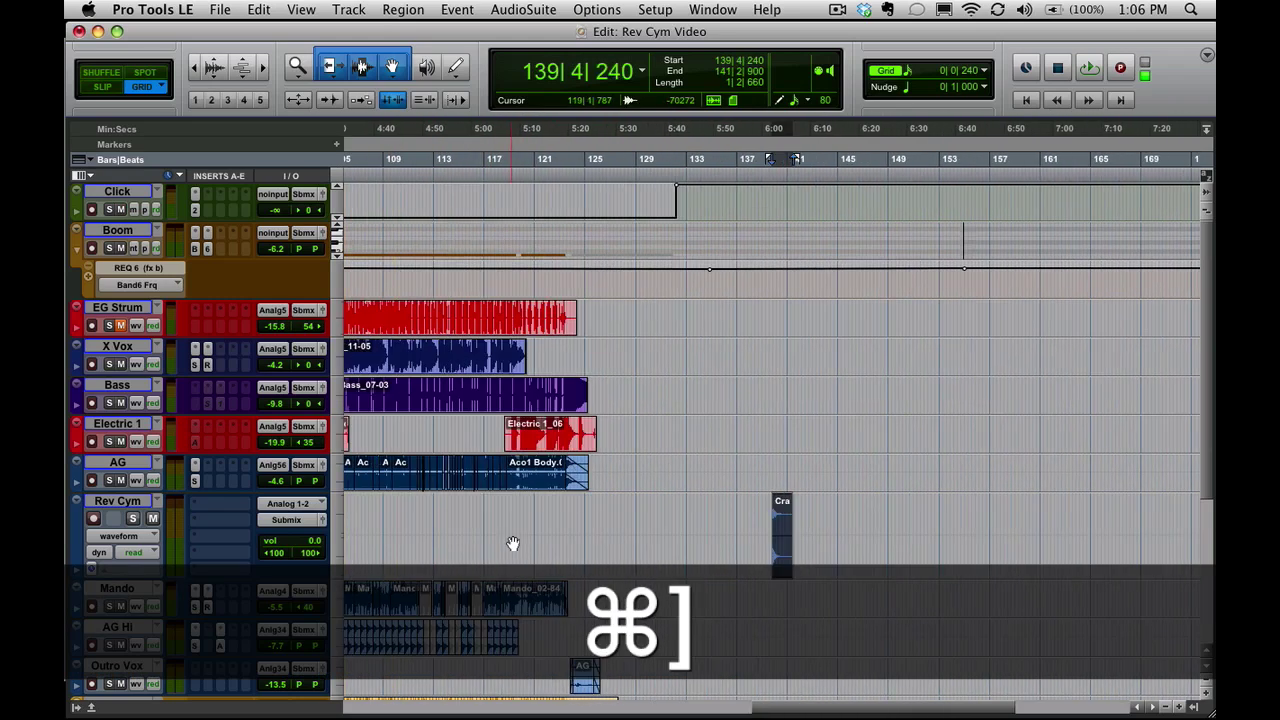
{"action": "key", "text": "super+bracketright"}
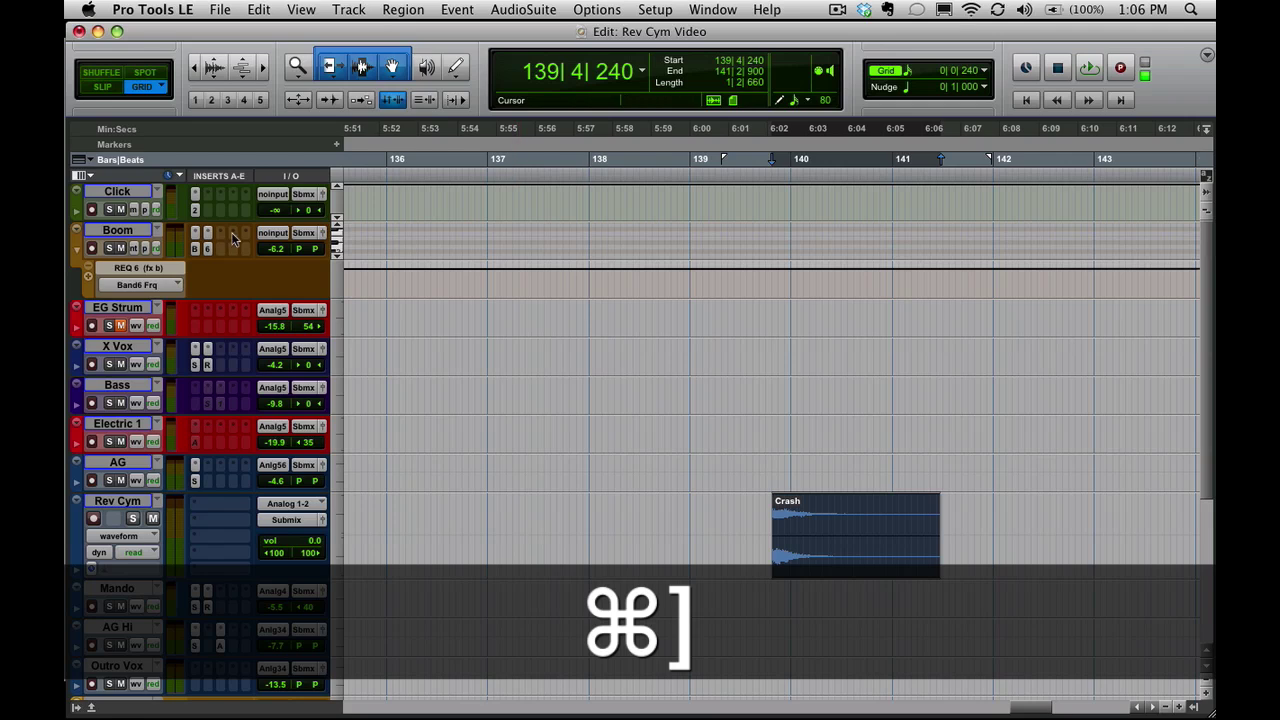
Move the Crash region on the Rev Cym track to 140|1|240, play it, and stop playback.
{"action": "left_click", "coordinate": [131, 233]}
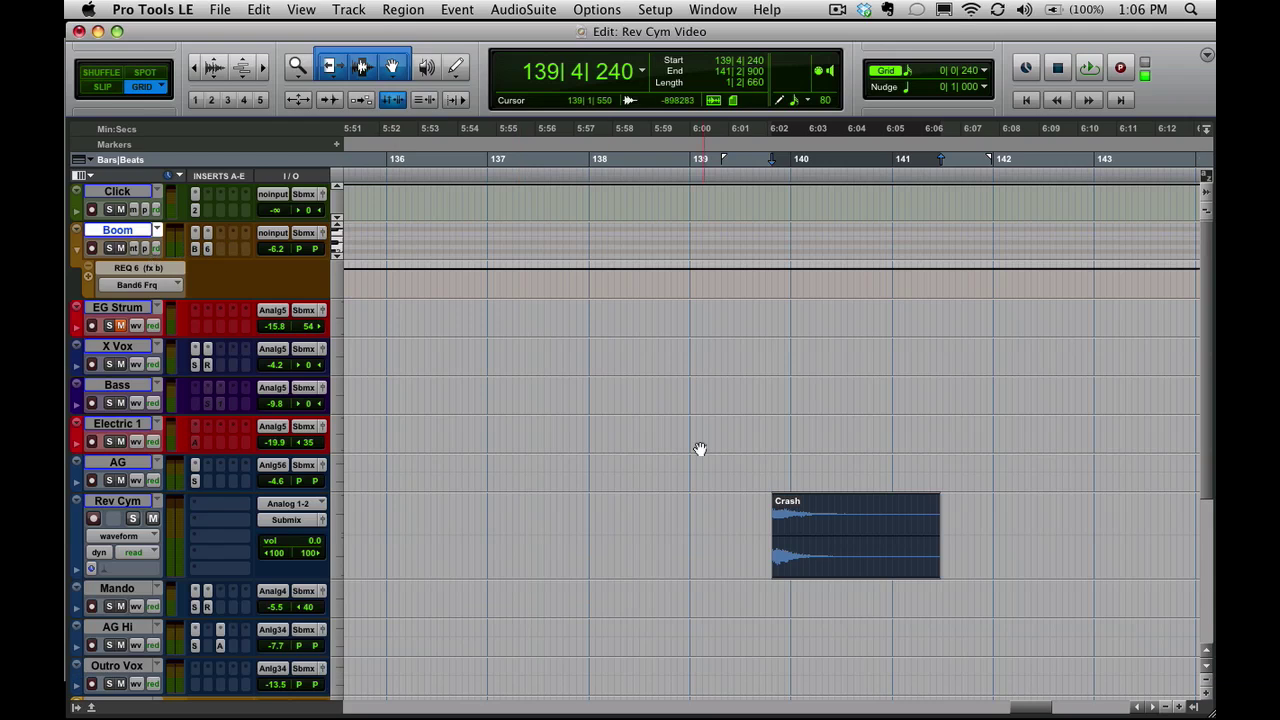
{"action": "left_click_drag", "start_coordinate": [868, 580], "coordinate": [884, 559]}
{"action": "key", "text": "space"}
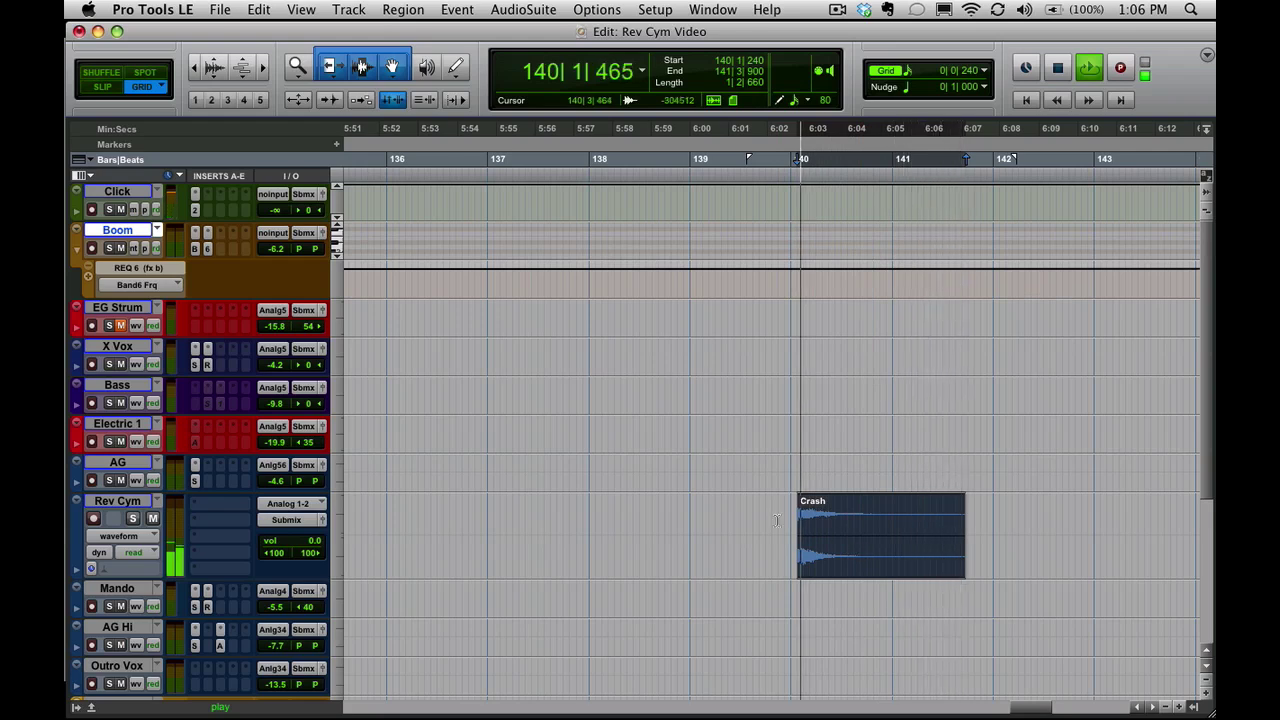
{"action": "key", "text": "space"}
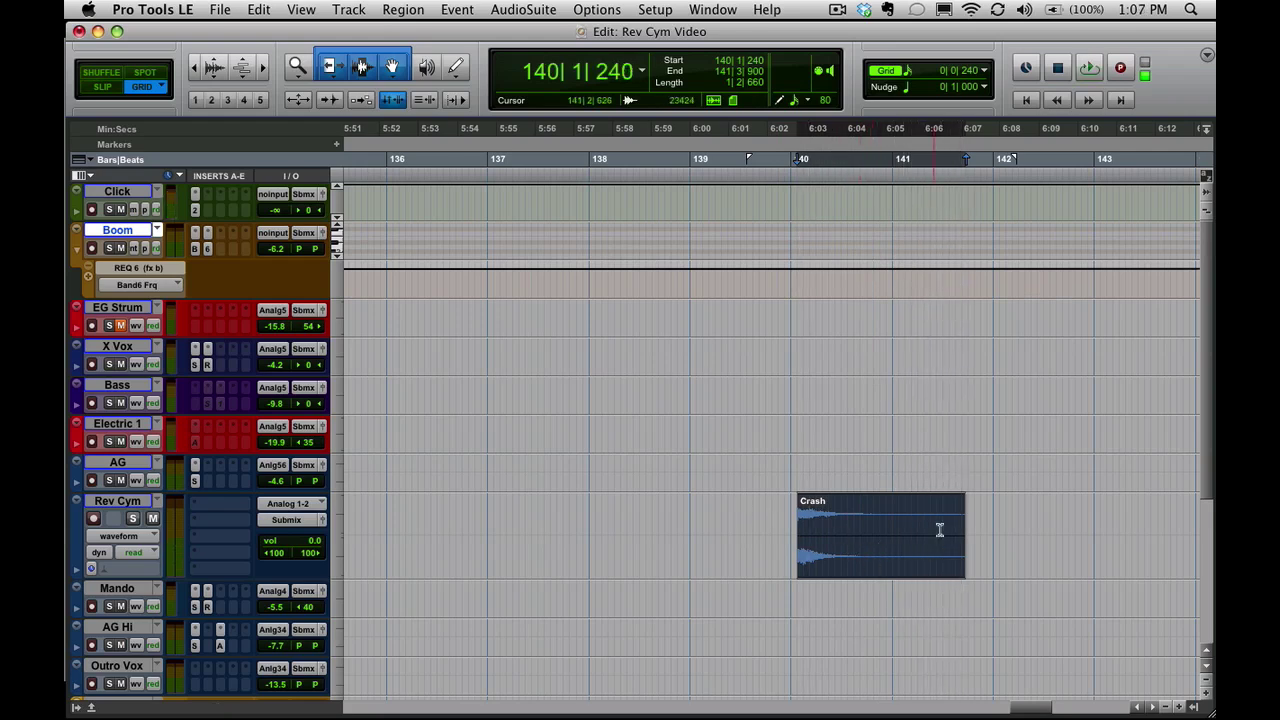
Duplicate the Crash region earlier on the Rev Cym track so that the copy starts at 137|4|000.
{"action": "left_click_drag", "start_coordinate": [790, 527], "coordinate": [998, 527]}
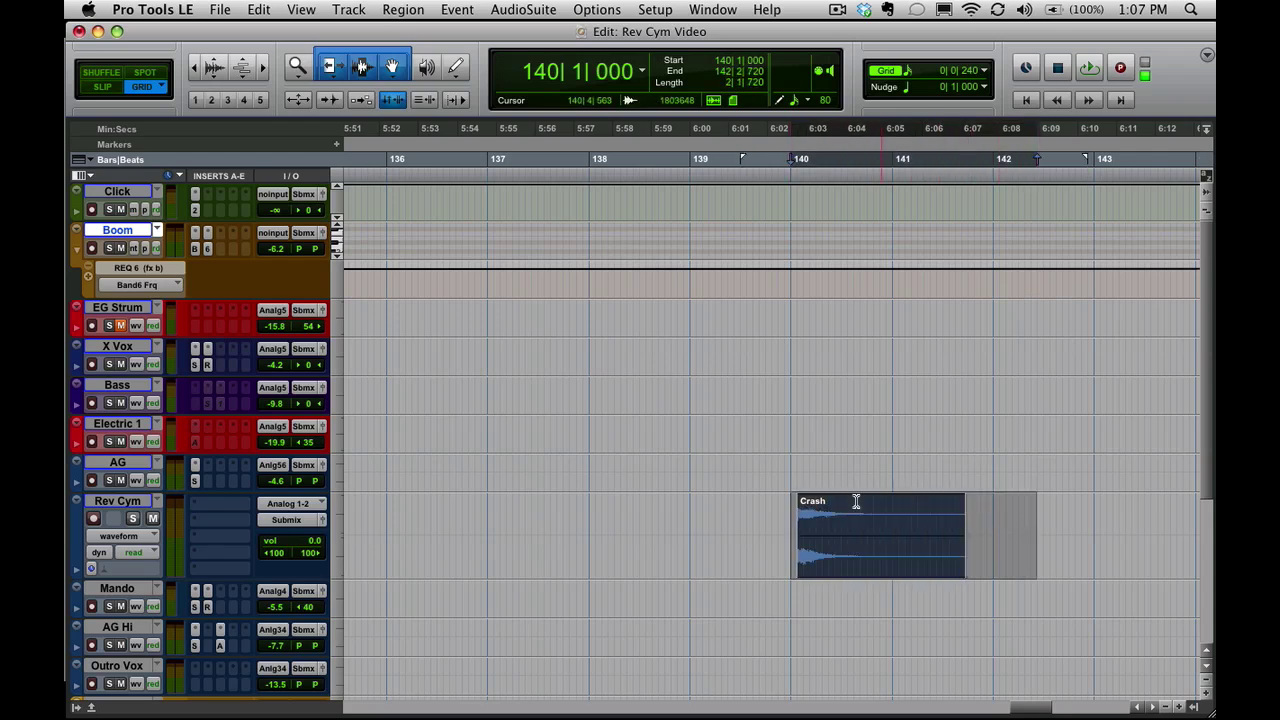
{"action": "left_click", "coordinate": [766, 505]}
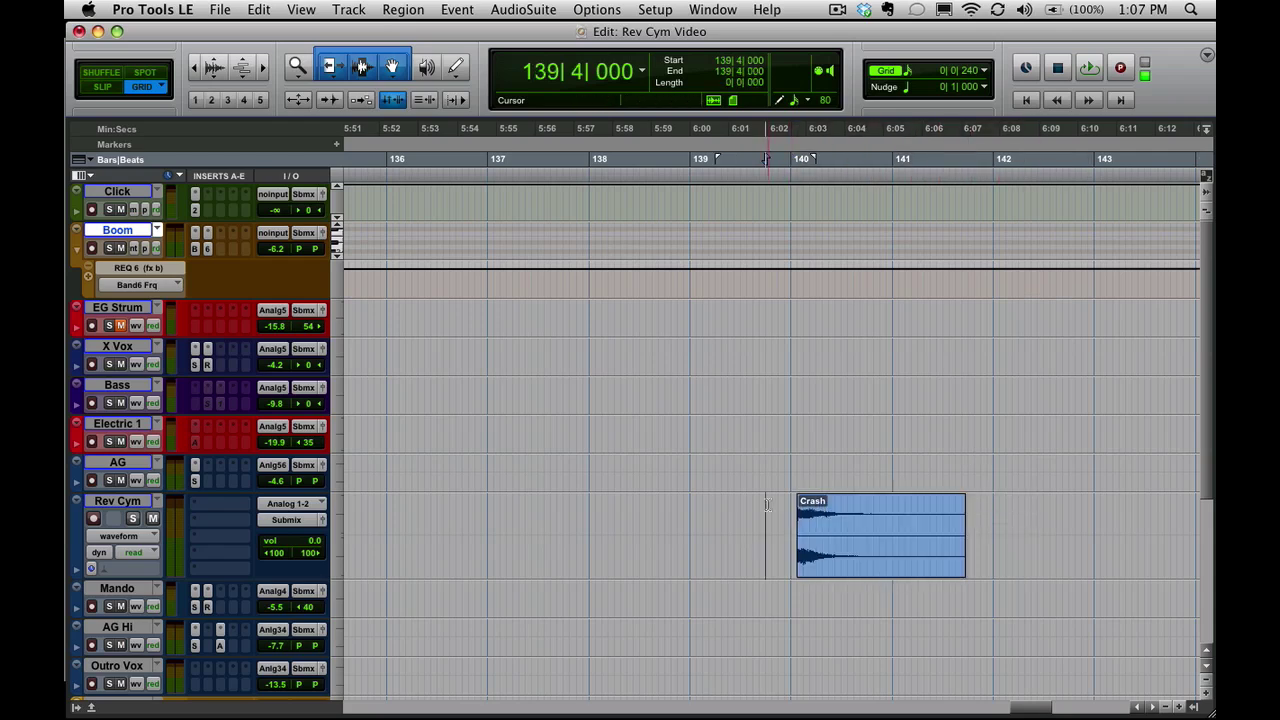
{"action": "left_click", "coordinate": [859, 558]}
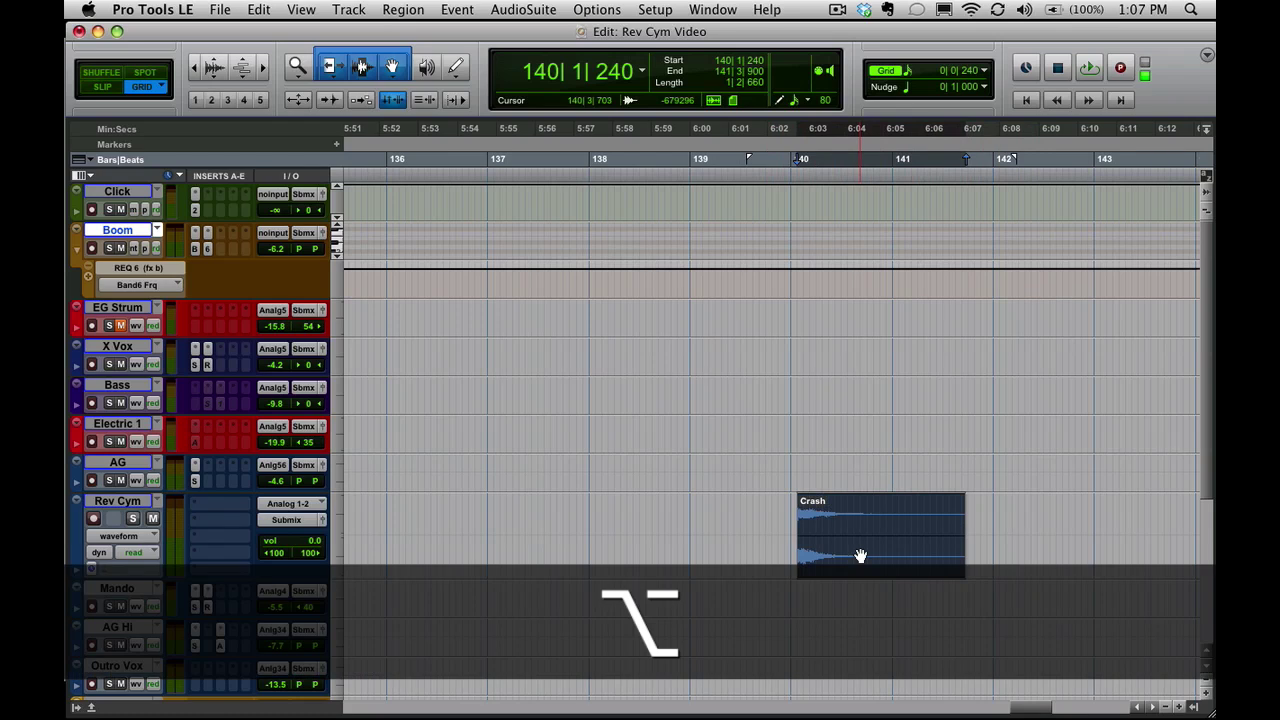
{"action": "left_click_drag", "start_coordinate": [860, 556], "coordinate": [629, 529]}
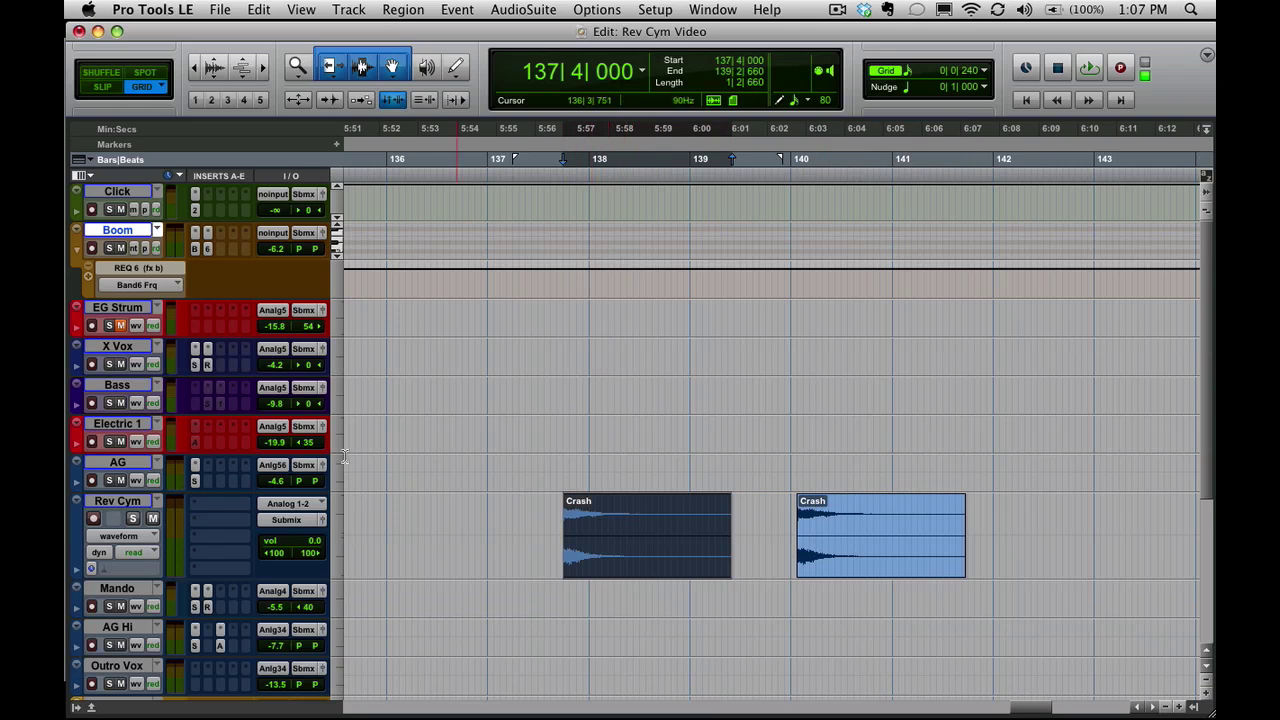
Open the AudioSuite Reverse plug-in and move its window up, clear of the Rev Cym track.
{"action": "left_click", "coordinate": [240, 506]}
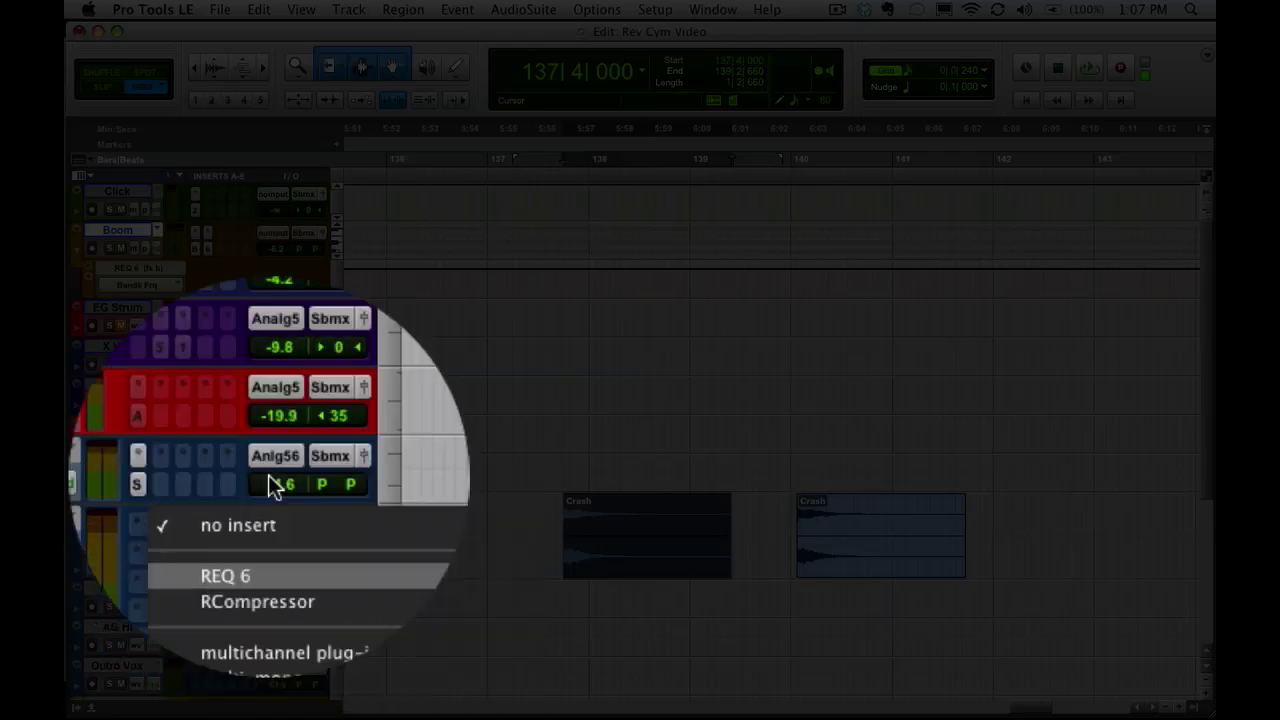
{"action": "left_click", "coordinate": [291, 428]}
{"action": "left_click", "coordinate": [523, 9]}
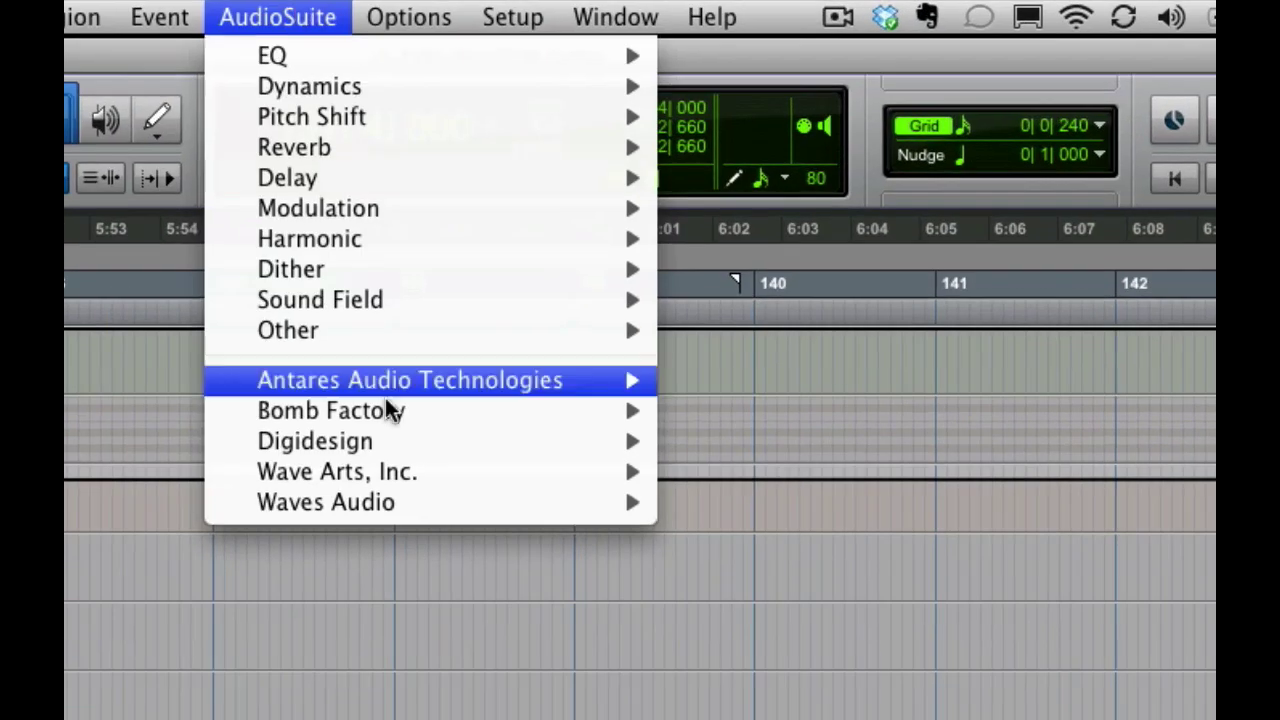
{"action": "mouse_move", "coordinate": [378, 343]}
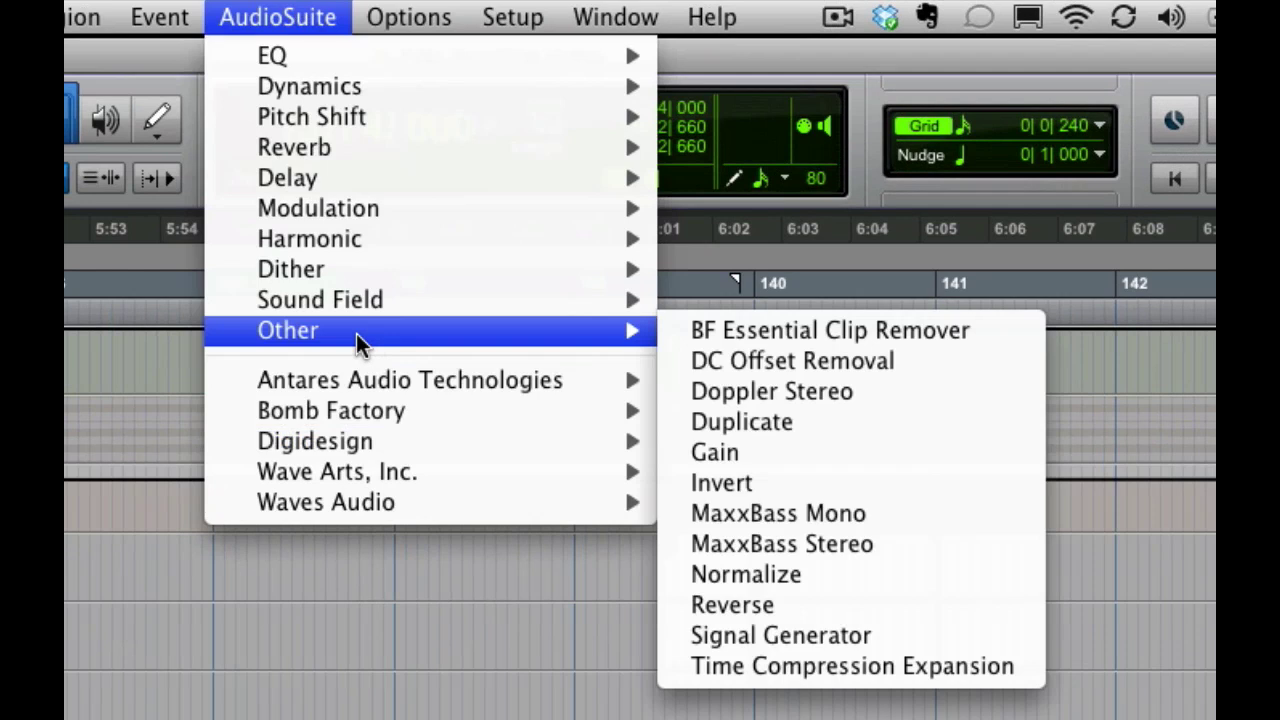
{"action": "left_click", "coordinate": [777, 603]}
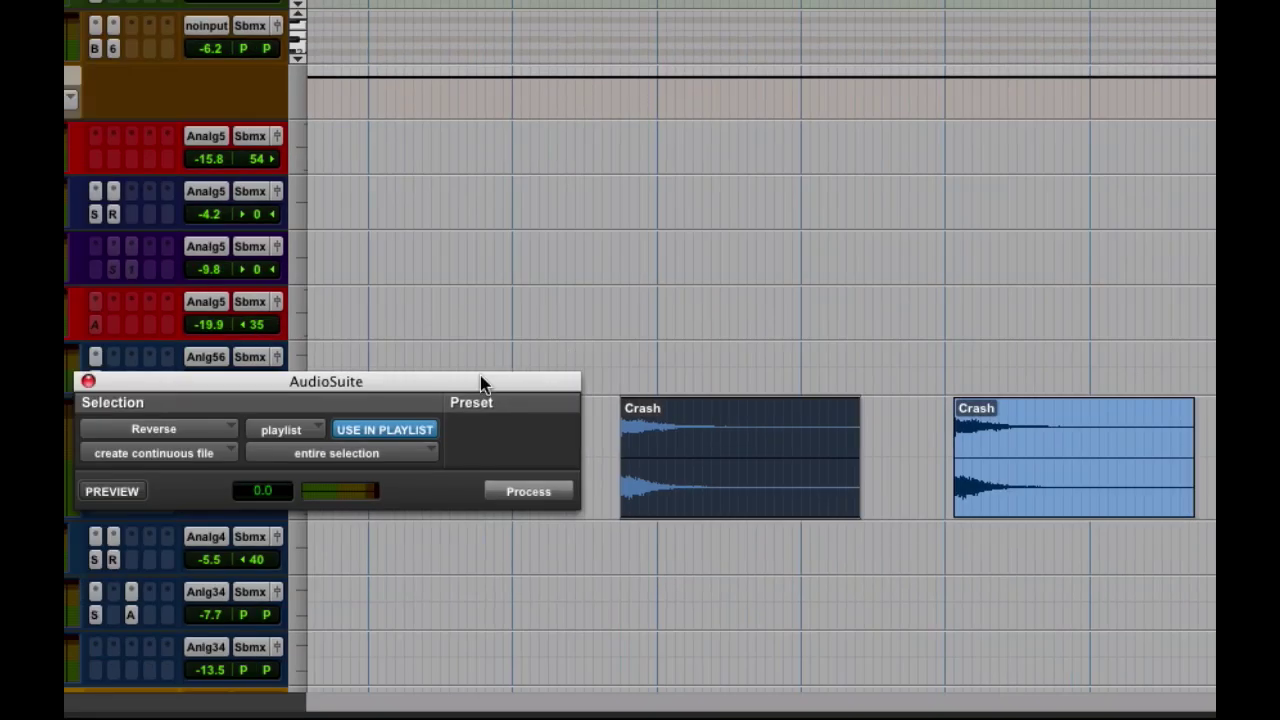
{"action": "left_click_drag", "start_coordinate": [481, 384], "coordinate": [480, 314]}
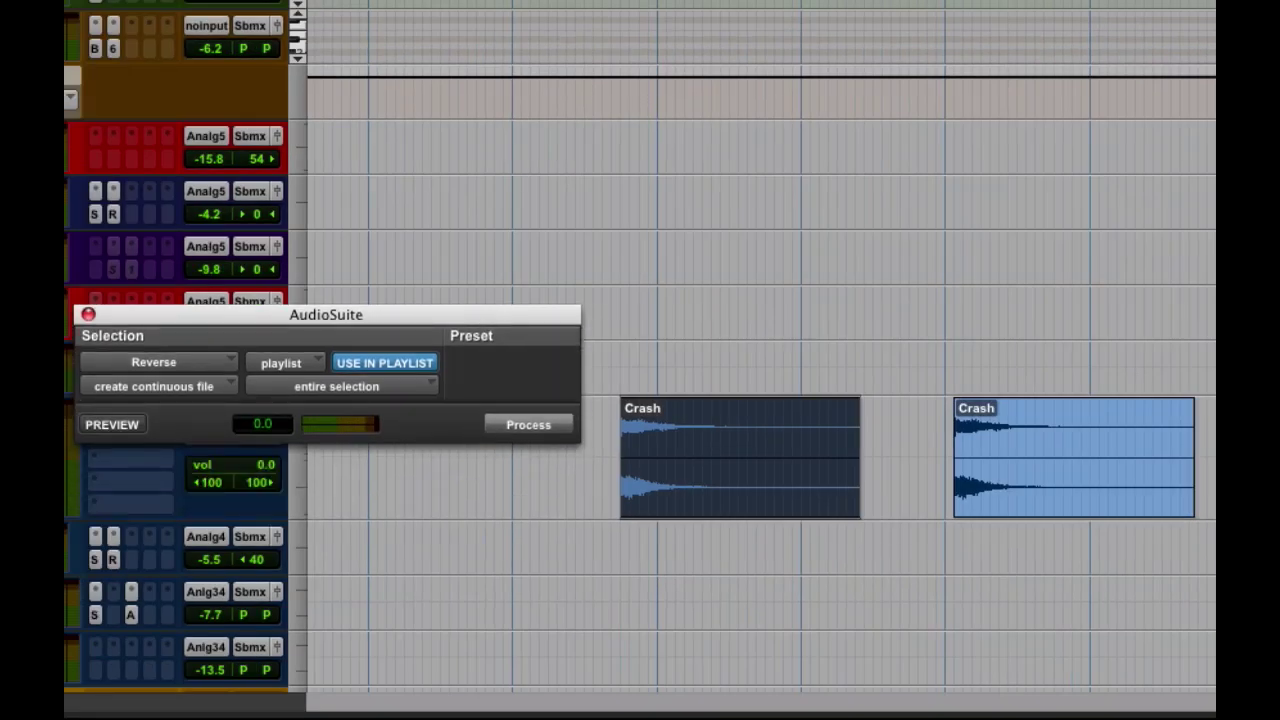
{"action": "left_click", "coordinate": [525, 0]}
{"action": "key", "text": "Escape"}
{"action": "left_click_drag", "start_coordinate": [408, 319], "coordinate": [534, 144]}
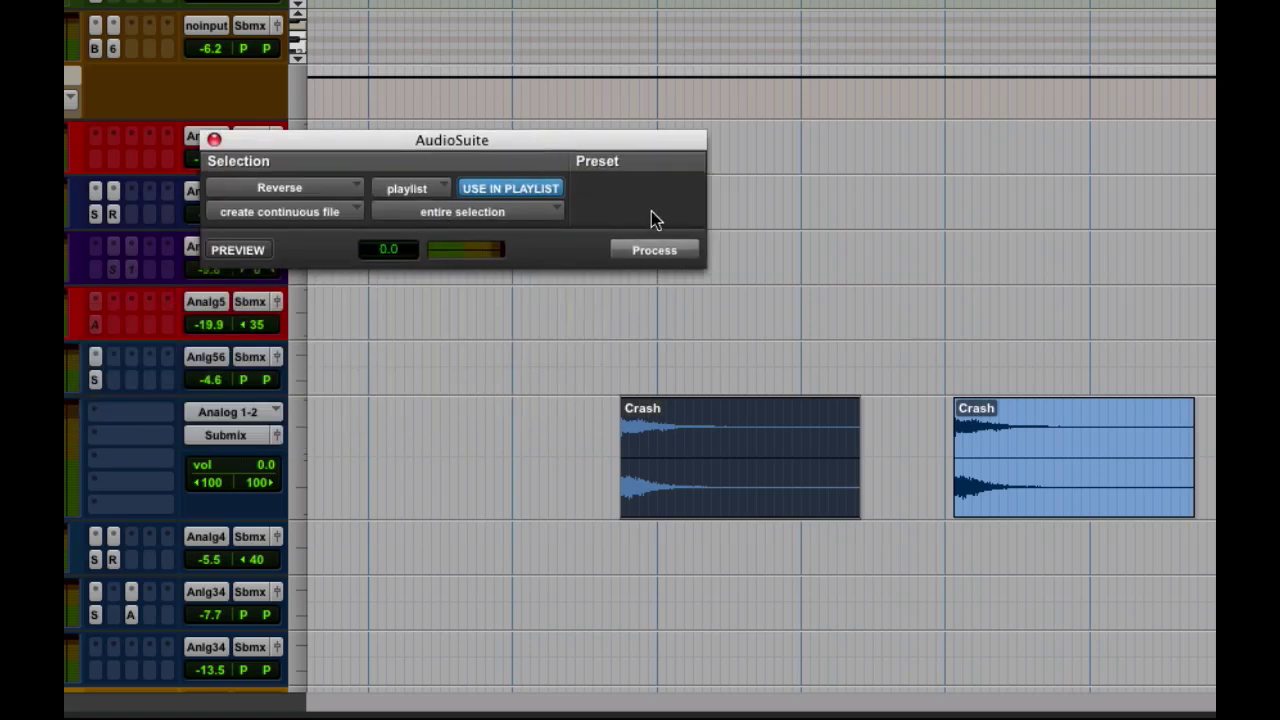
Reverse the Crash copy at 137|4|000 with the original left as is, and play the reversed region from 137|3|720.
{"action": "left_click", "coordinate": [1051, 501]}
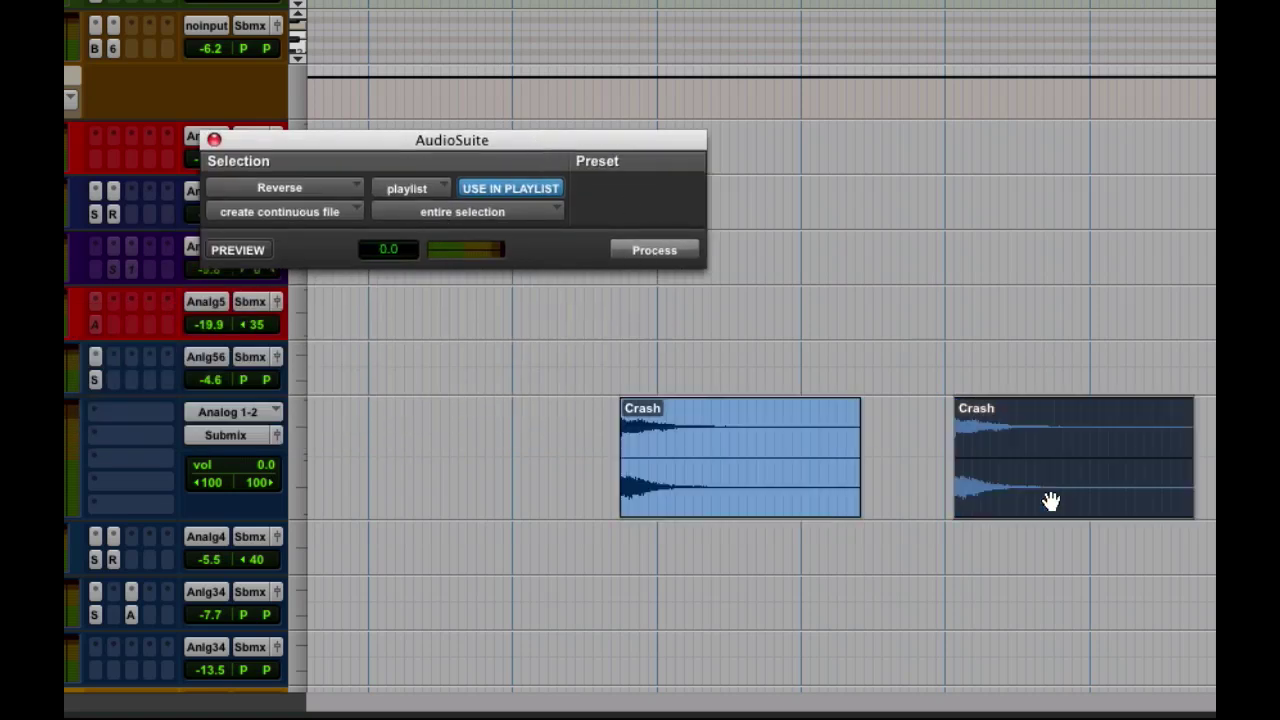
{"action": "left_click", "coordinate": [743, 488]}
{"action": "left_click", "coordinate": [665, 250]}
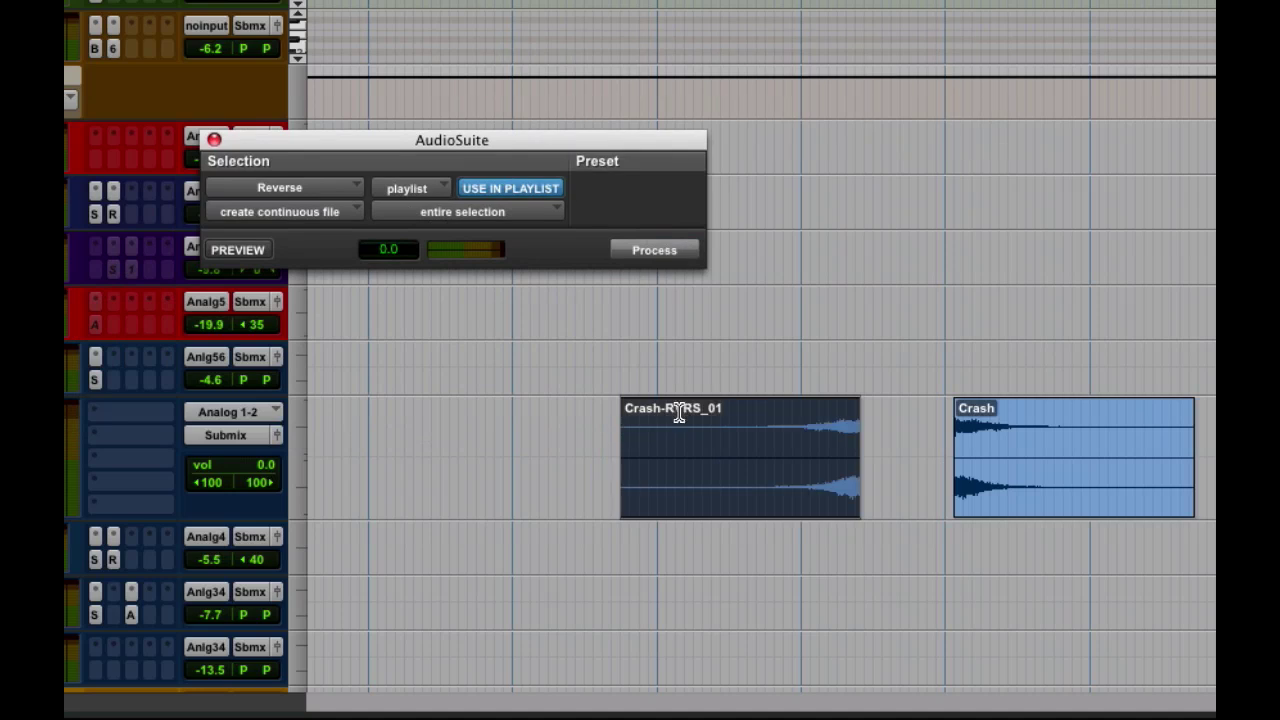
{"action": "left_click", "coordinate": [611, 415]}
{"action": "key", "text": "space"}
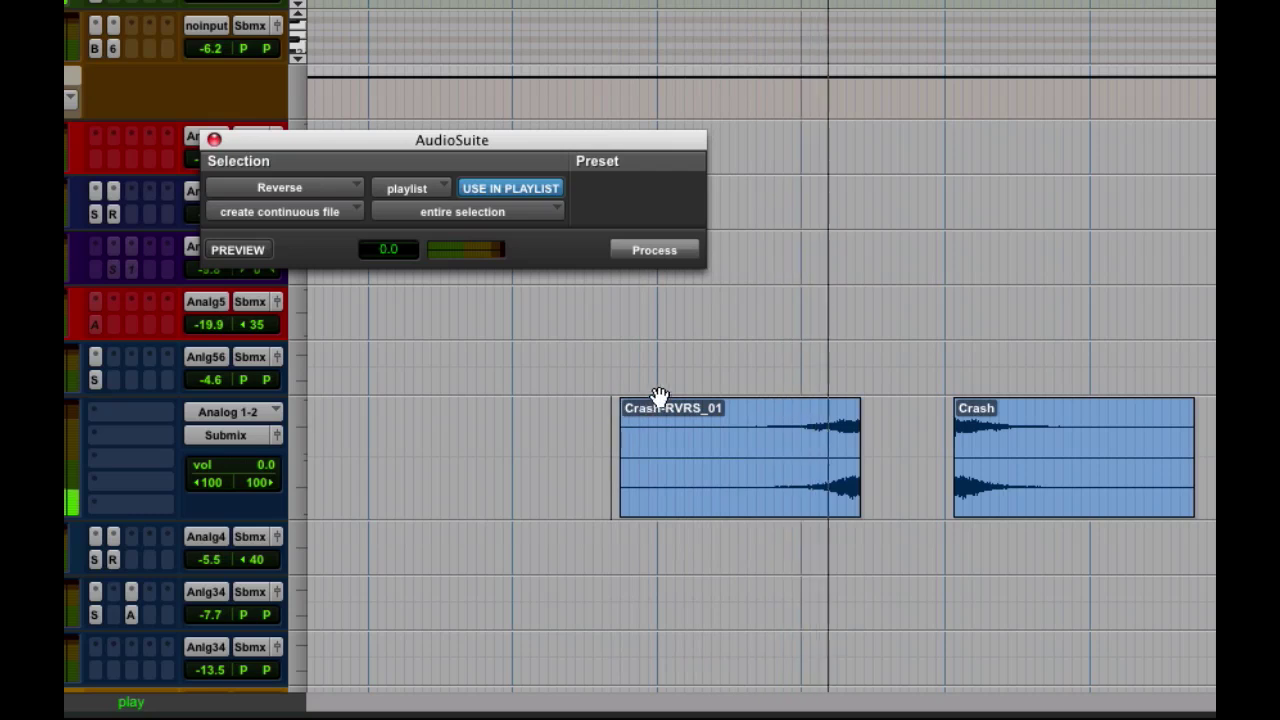
{"action": "key", "text": "space"}
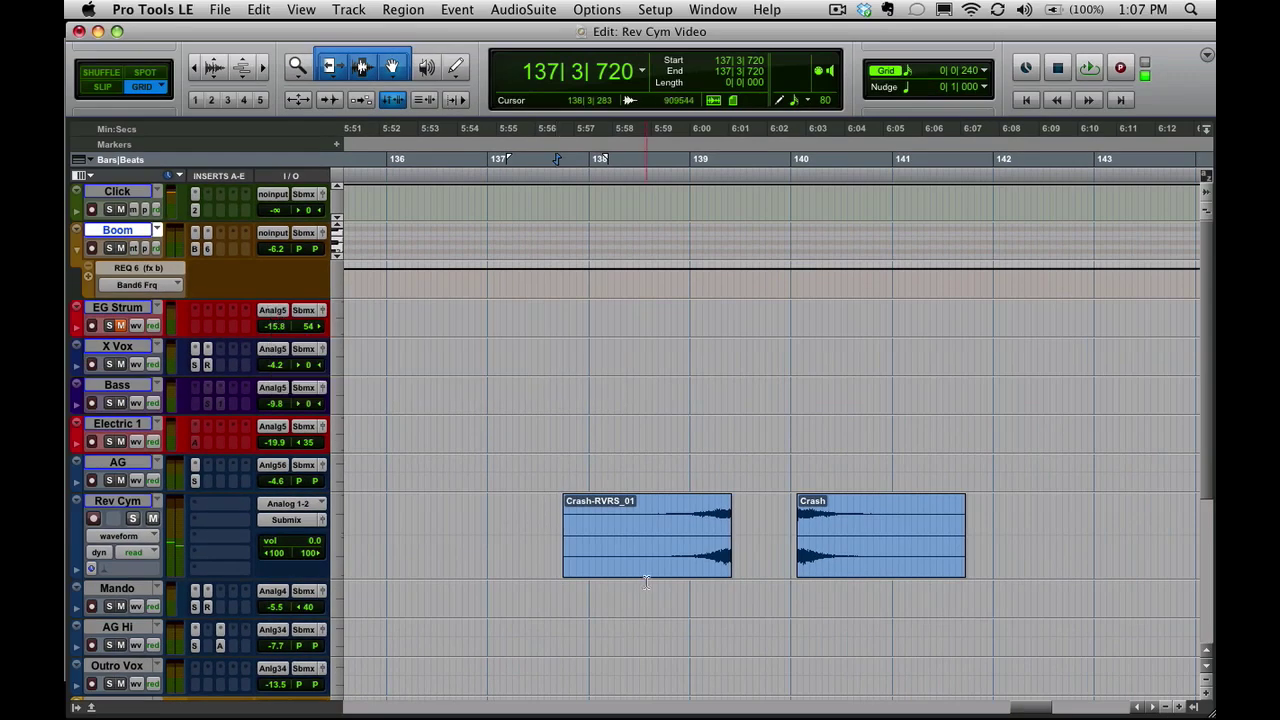
Move the reversed crash region earlier on the Rev Cym track so that it starts at 103|2|240, leading into bar 105.
{"action": "left_click_drag", "start_coordinate": [565, 543], "coordinate": [425, 531]}
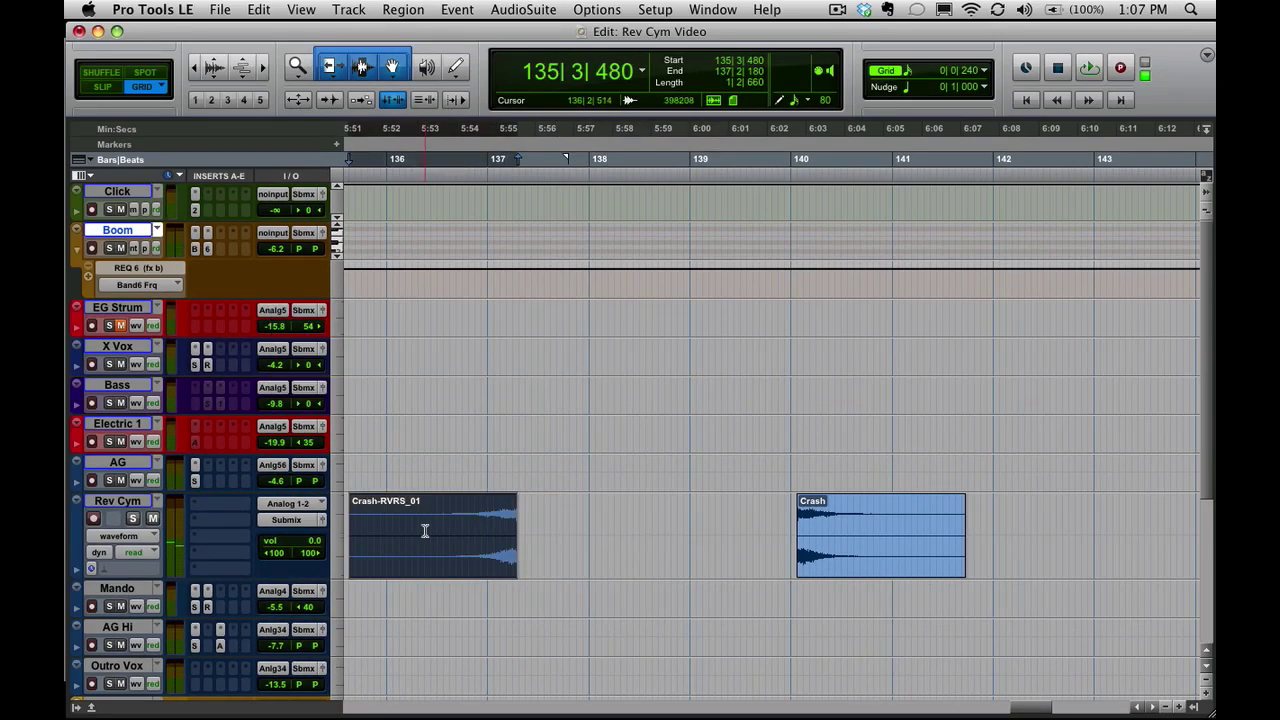
{"action": "key", "text": "super+bracketleft"}
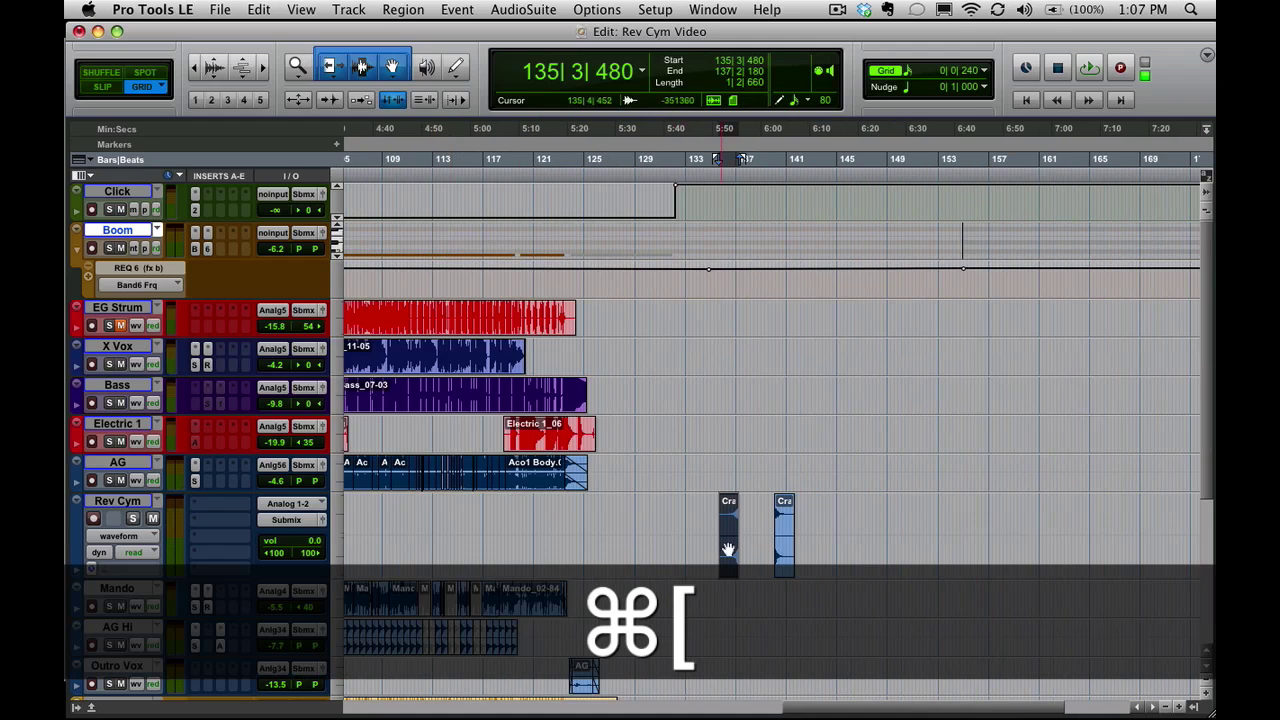
{"action": "left_click_drag", "start_coordinate": [728, 549], "coordinate": [479, 540]}
{"action": "key", "text": "super+bracketleft"}
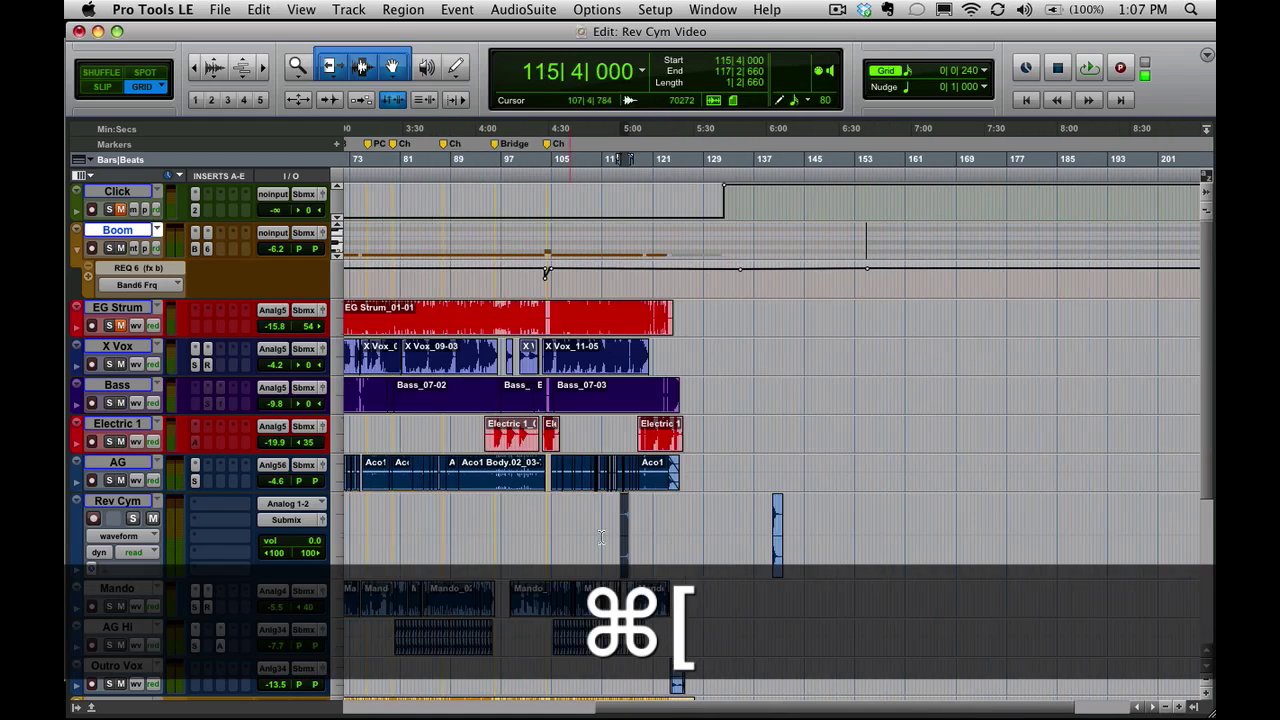
{"action": "left_click_drag", "start_coordinate": [625, 550], "coordinate": [549, 543]}
{"action": "key", "text": "super+bracketright"}
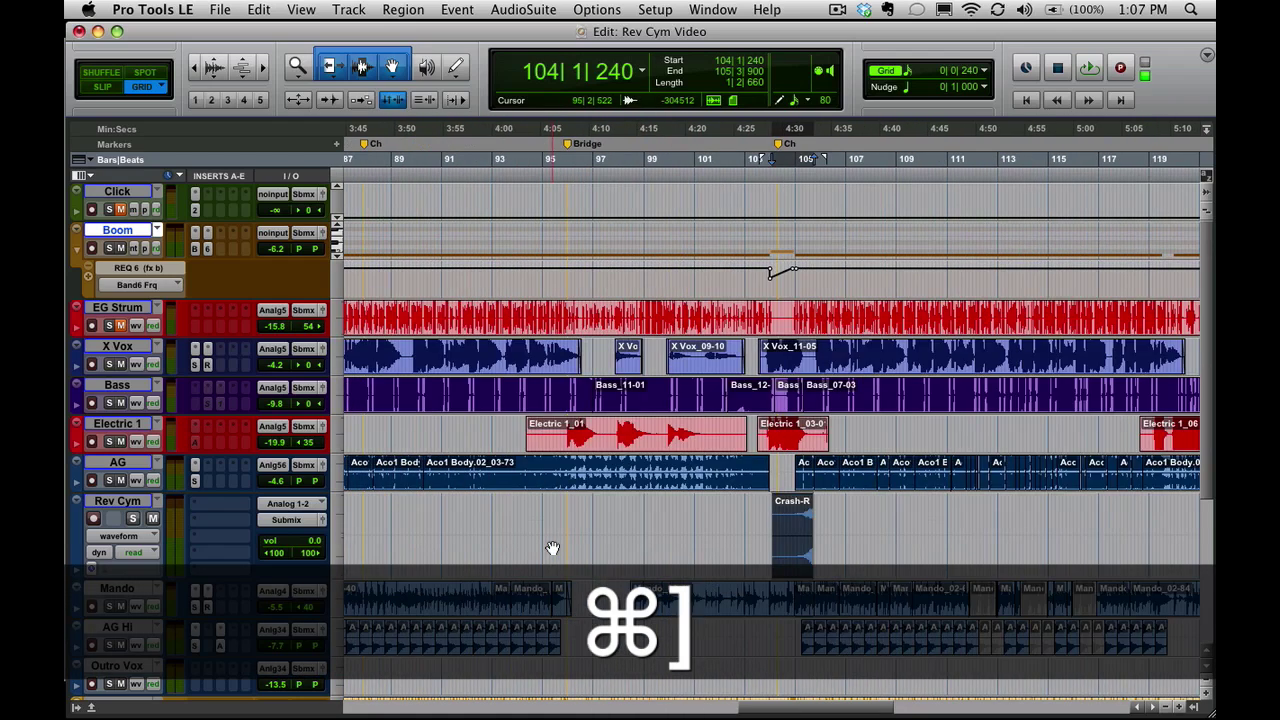
{"action": "left_click_drag", "start_coordinate": [963, 555], "coordinate": [865, 552]}
{"action": "key", "text": "super+bracketright"}
{"action": "key", "text": "super+bracketleft"}
{"action": "key", "text": "super+bracketleft"}
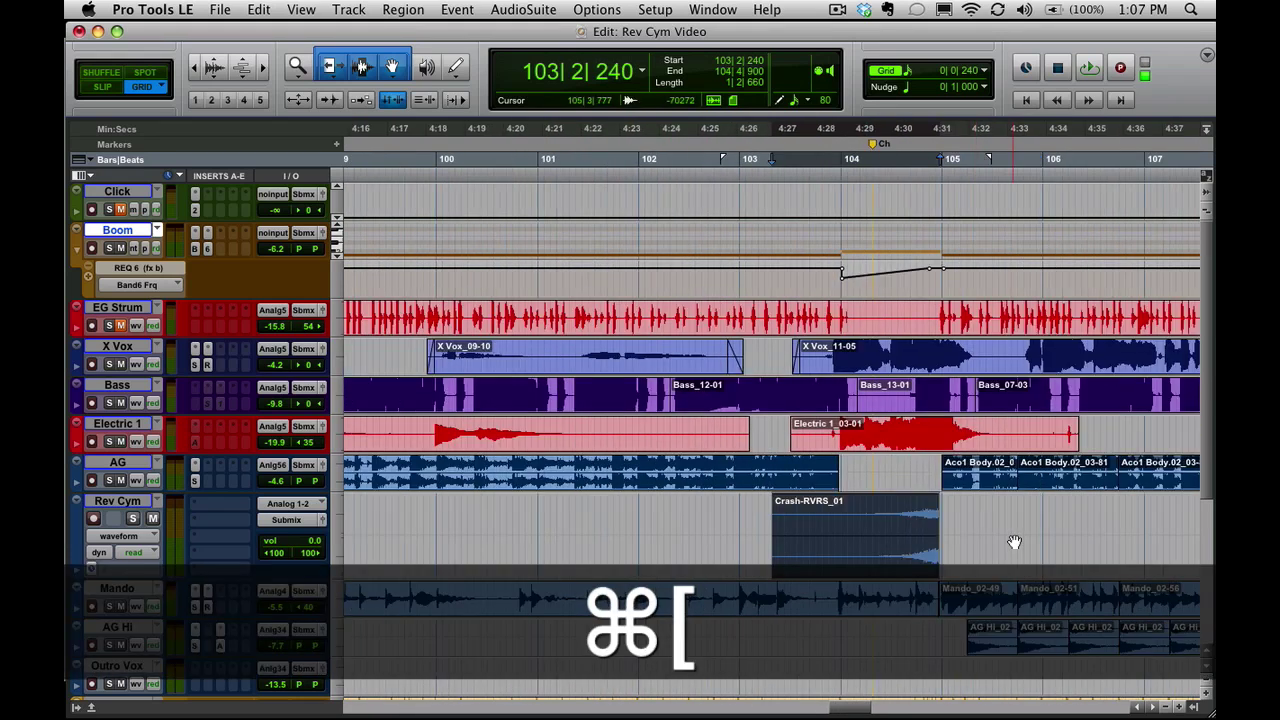
Switch to Slip mode and fine-position the reversed crash to start at 103|2|343, with its end just past the bar 105 downbeat.
{"action": "key", "text": "F2"}
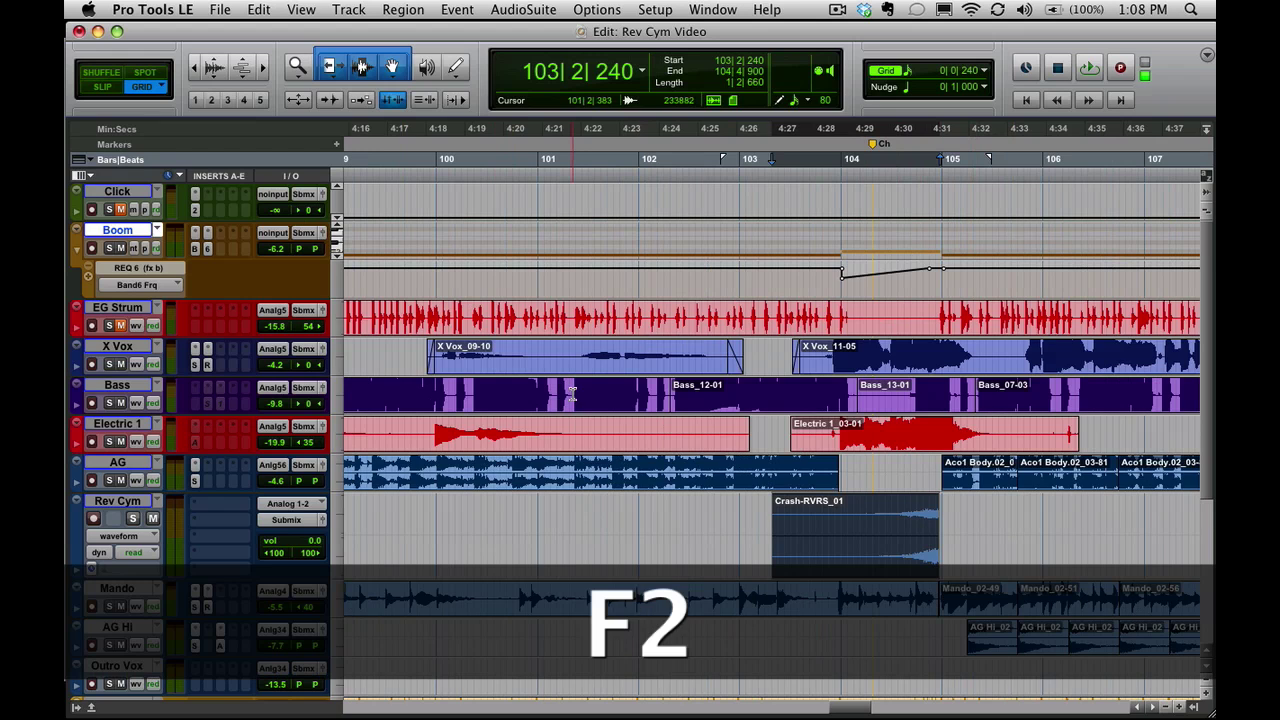
{"action": "left_click_drag", "start_coordinate": [886, 568], "coordinate": [898, 564]}
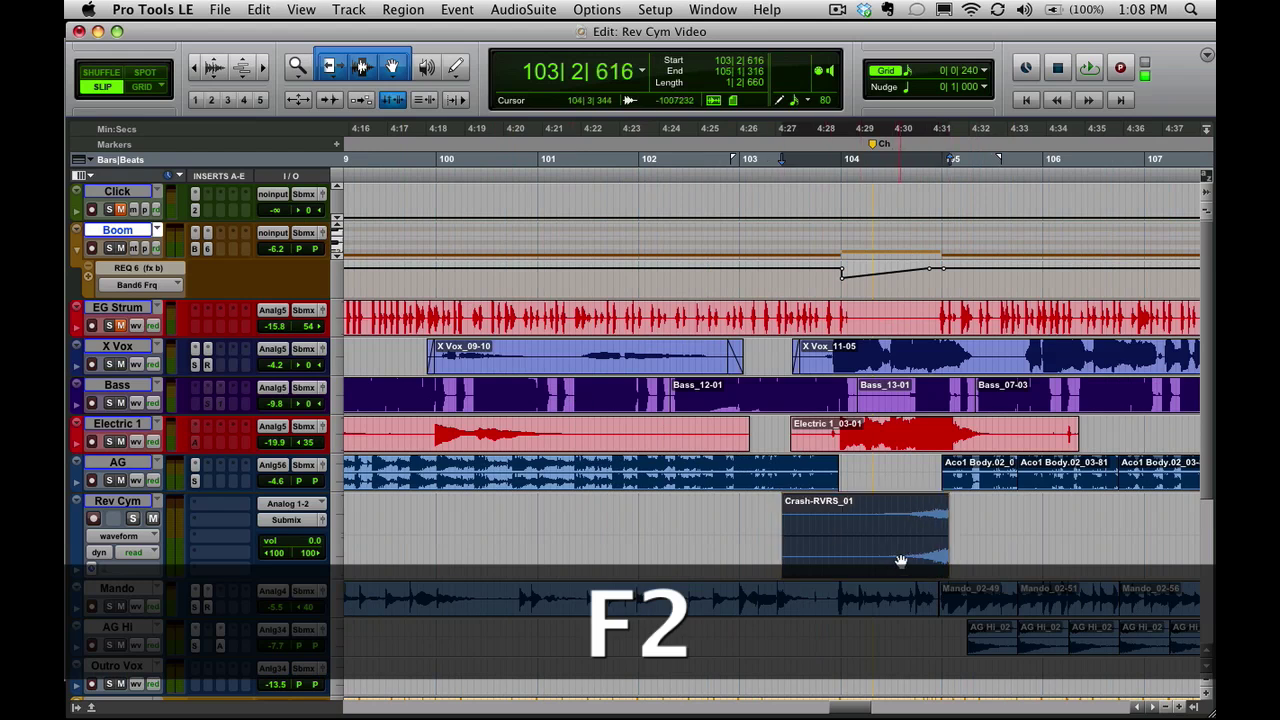
{"action": "key", "text": "super+bracketright"}
{"action": "key", "text": "super+bracketleft"}
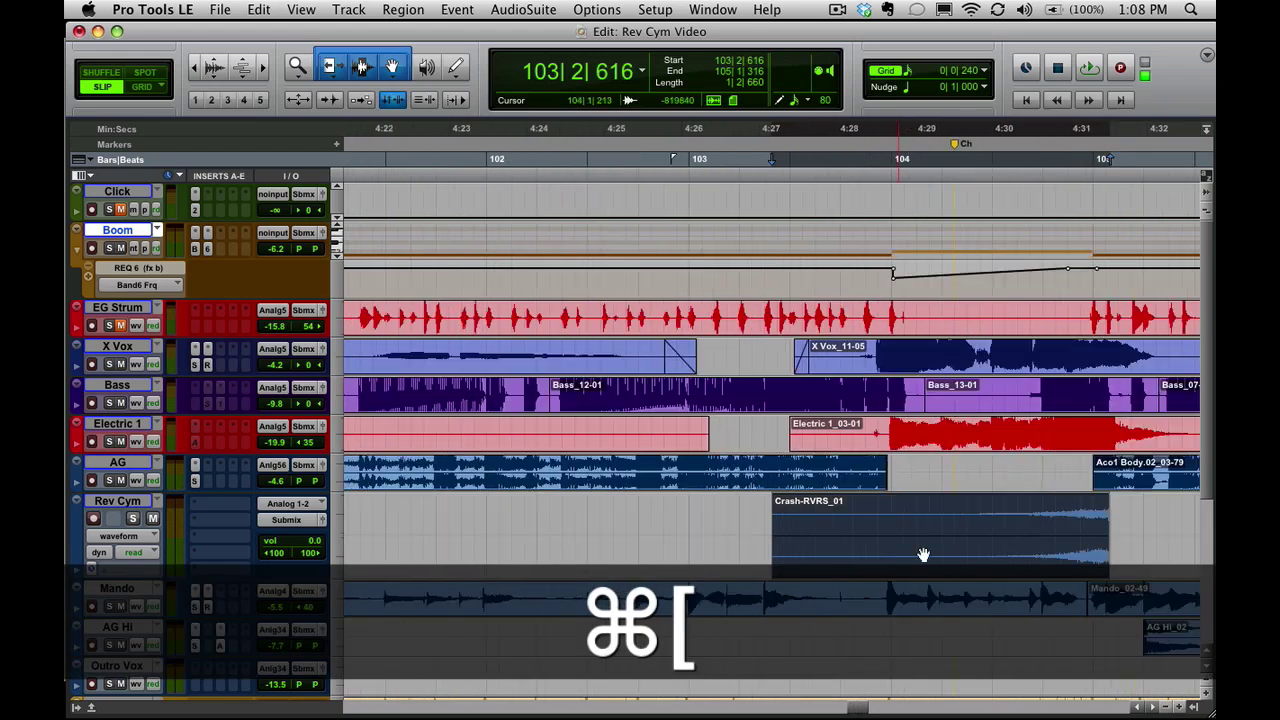
{"action": "left_click", "coordinate": [957, 513]}
{"action": "key", "text": "super+bracketright"}
{"action": "key", "text": "super+bracketright"}
{"action": "key", "text": "super+bracketright"}
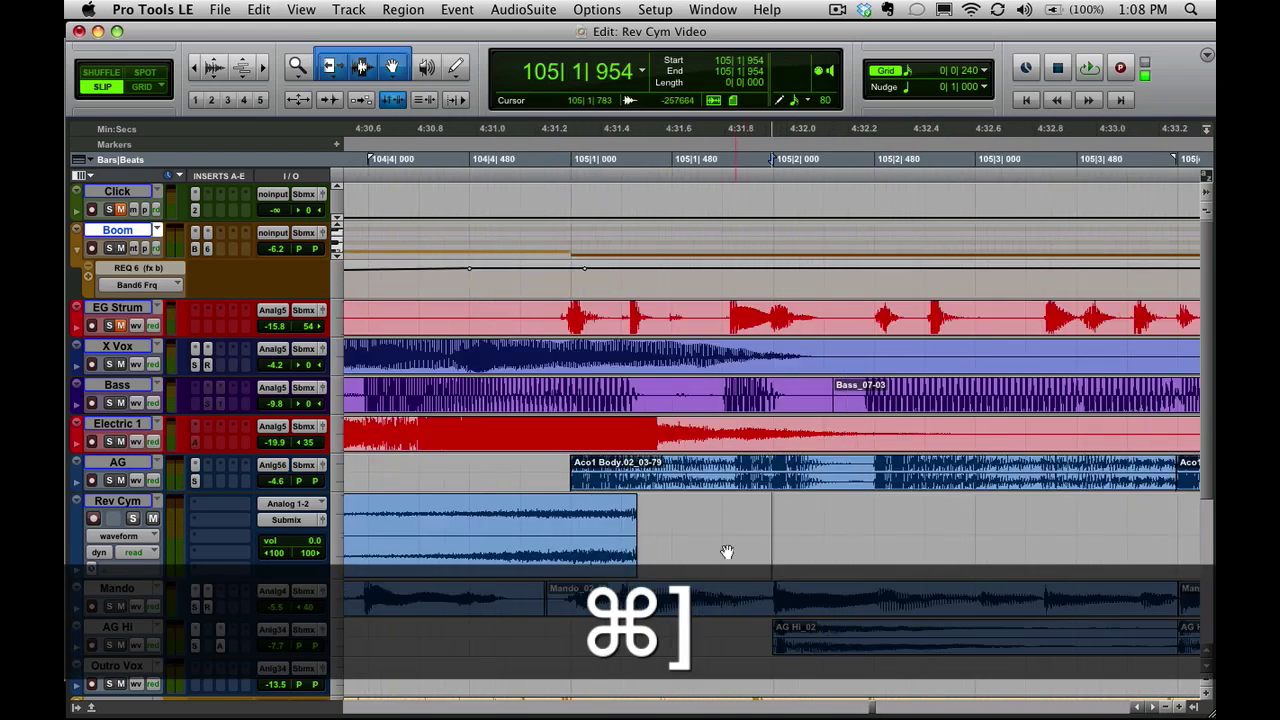
{"action": "left_click_drag", "start_coordinate": [609, 553], "coordinate": [553, 554]}
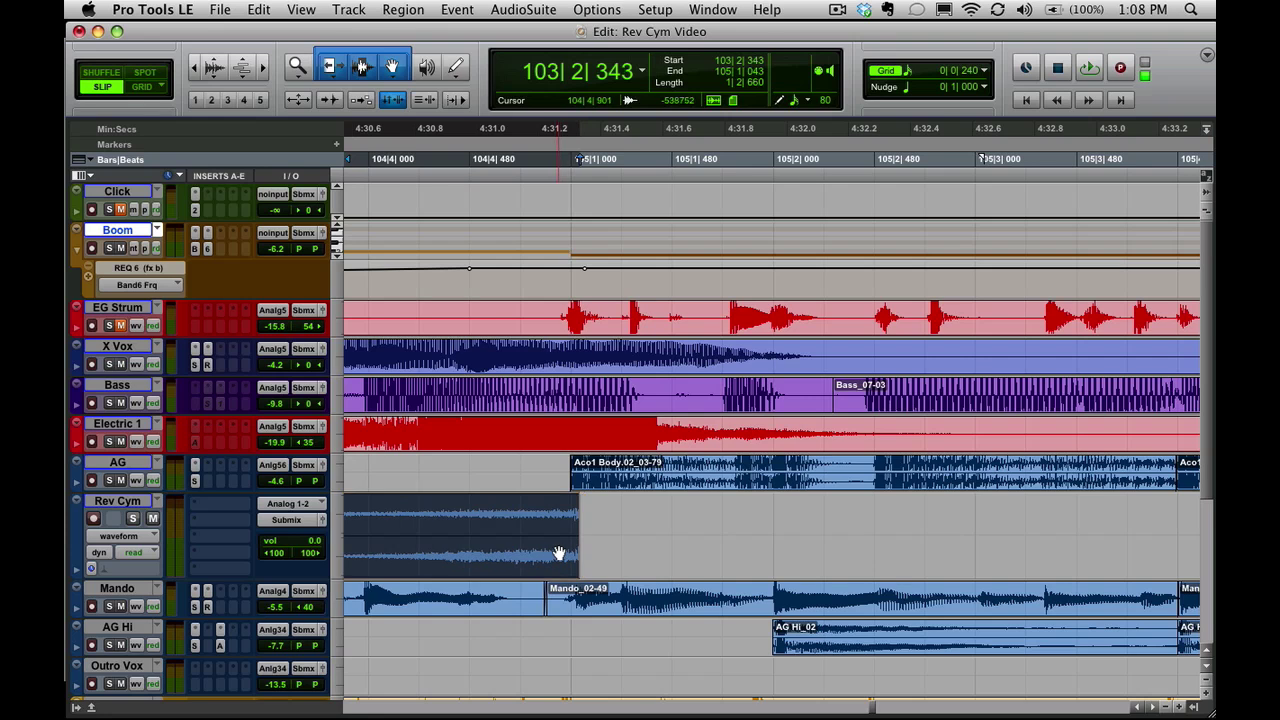
Play the mix from 100|4|867 through the transition, lower the Rev Cym volume to -5.2, and stop playback.
{"action": "key", "text": "super+bracketleft"}
{"action": "key", "text": "super+bracketleft"}
{"action": "key", "text": "super+bracketleft"}
{"action": "key", "text": "super+bracketleft"}
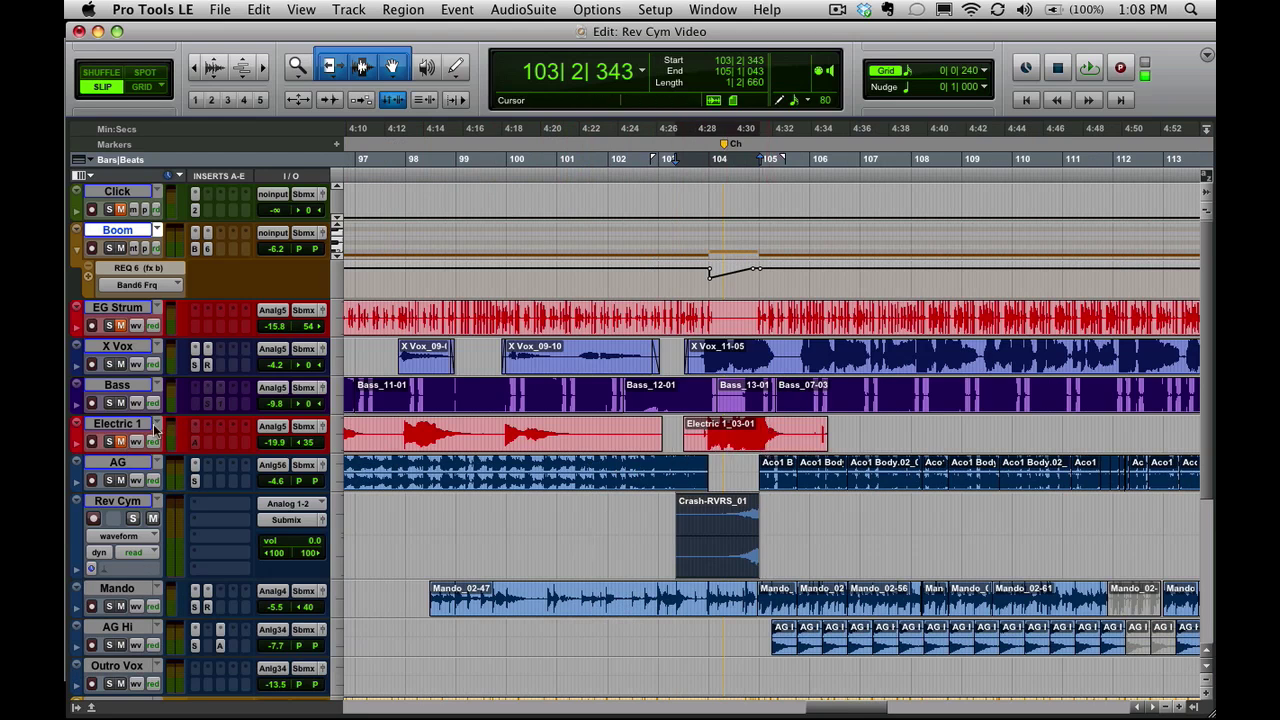
{"action": "left_click", "coordinate": [556, 517]}
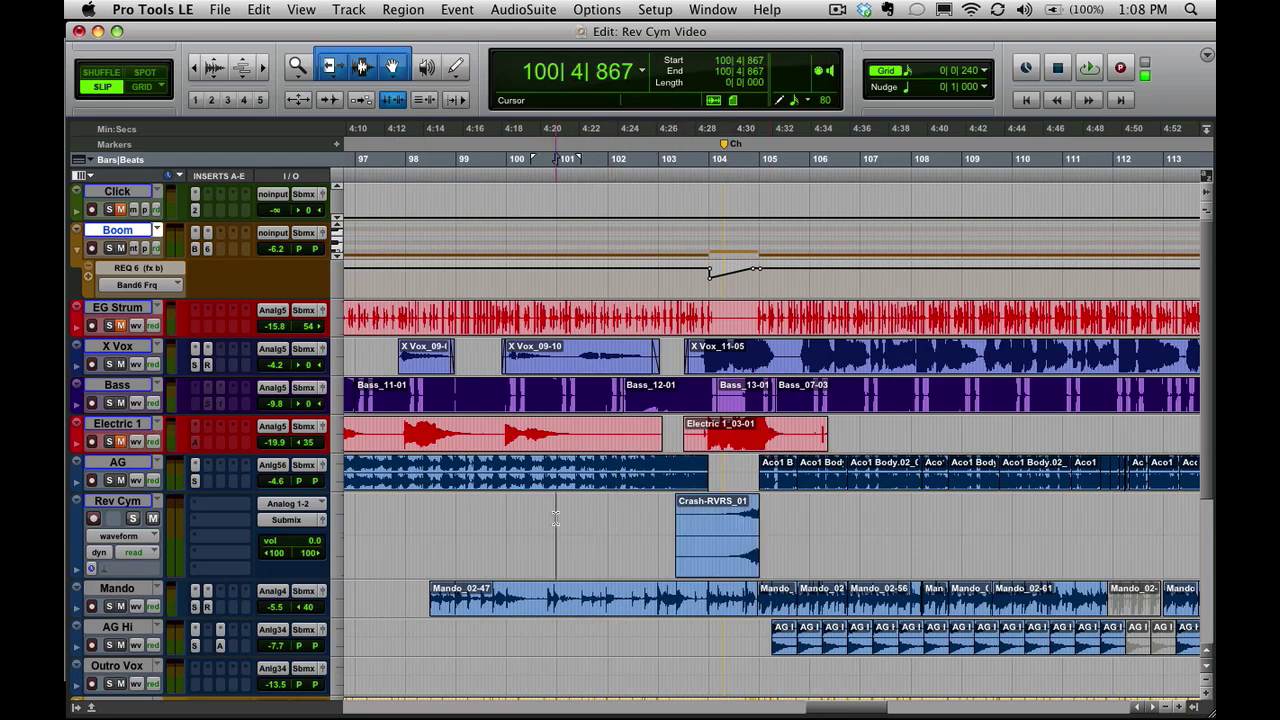
{"action": "key", "text": "space"}
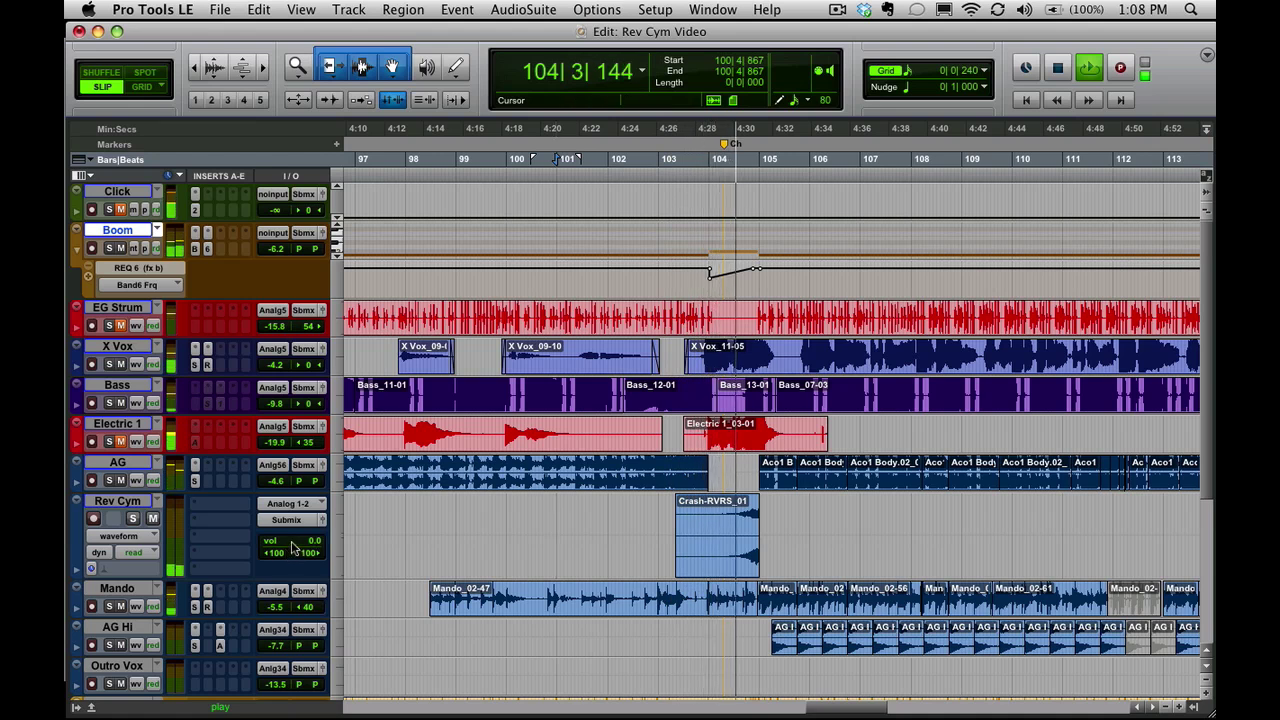
{"action": "left_click_drag", "start_coordinate": [293, 548], "coordinate": [294, 555]}
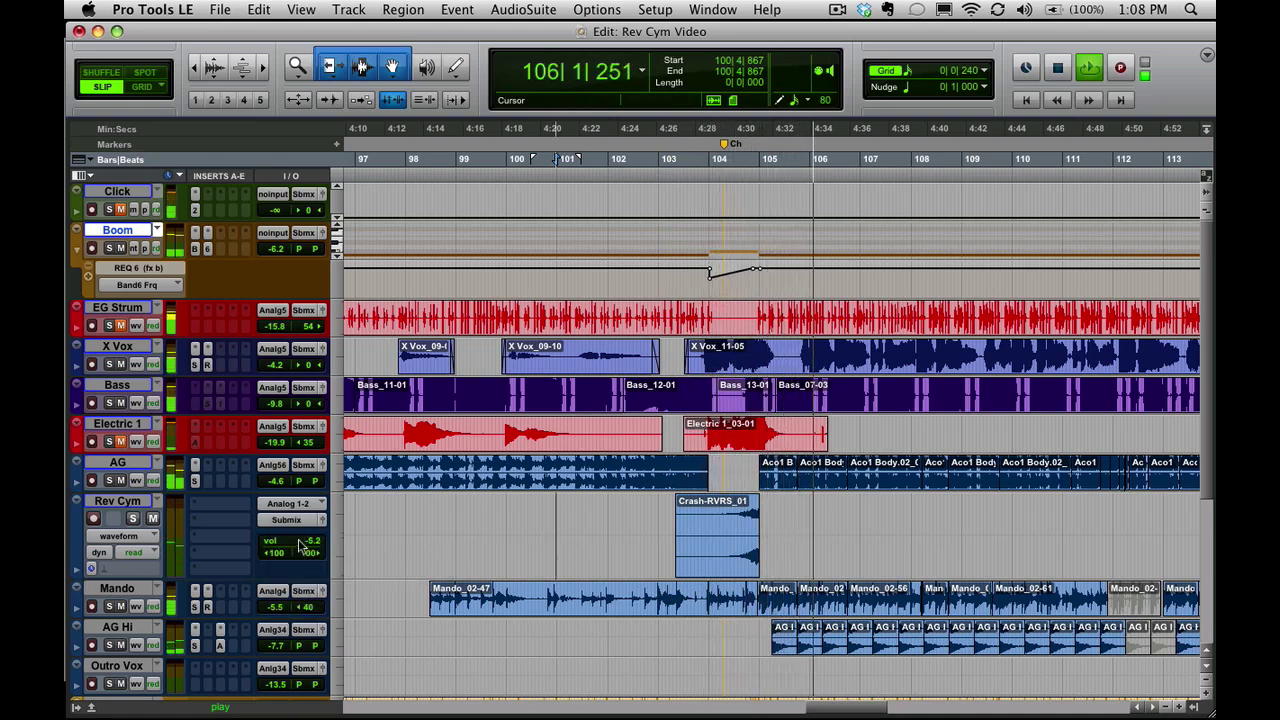
{"action": "key", "text": "space"}
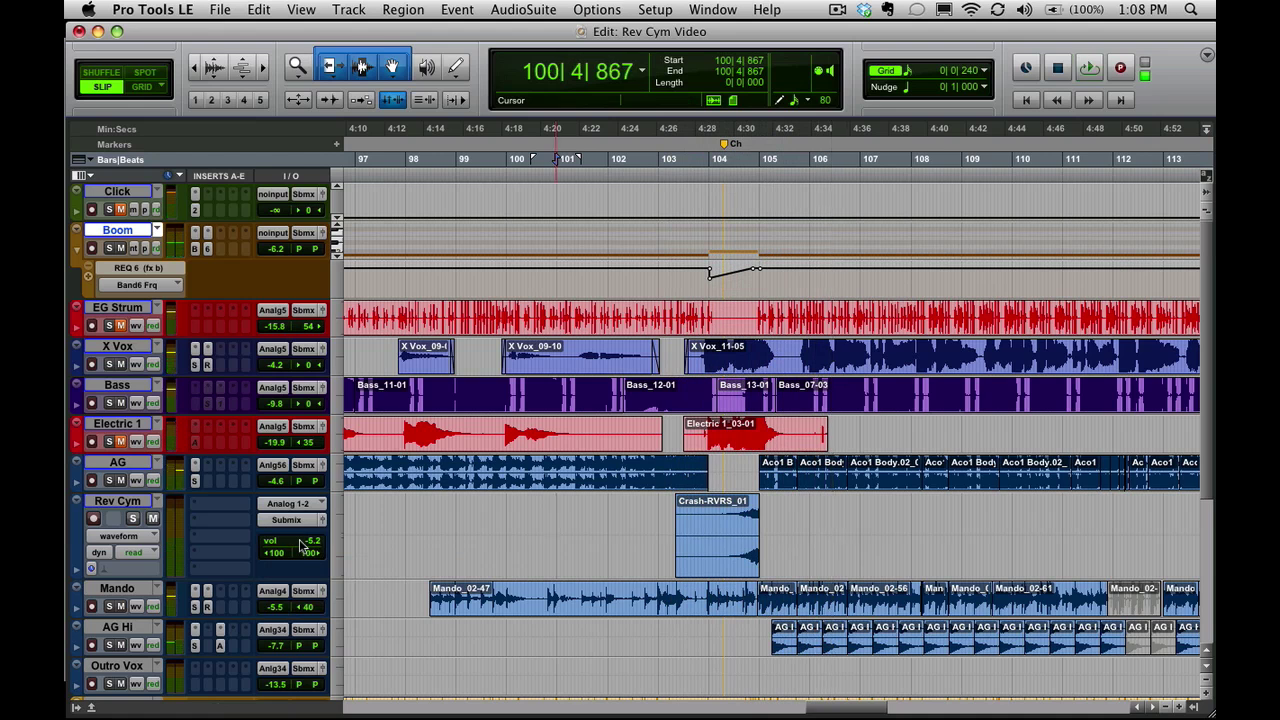
Play the transition from 104|1|624 past bar 106 and stop playback.
{"action": "key", "text": "Tab"}
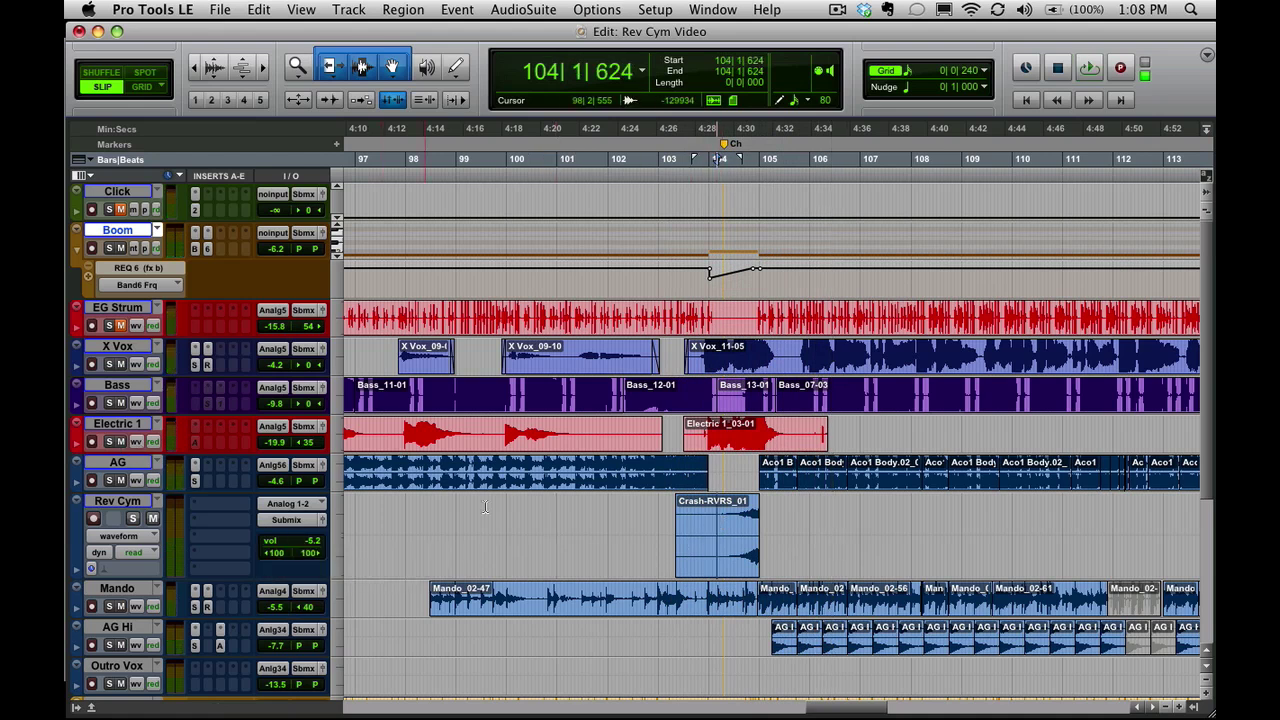
{"action": "key", "text": "space"}
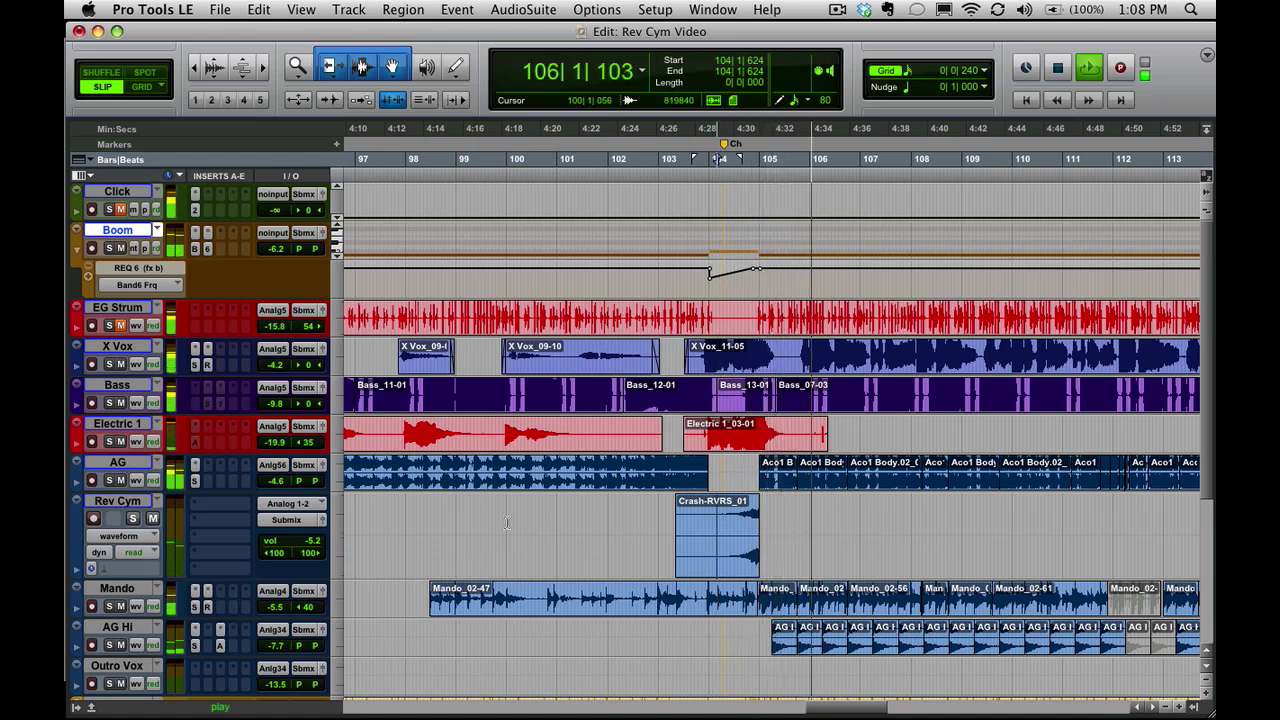
{"action": "key", "text": "space"}
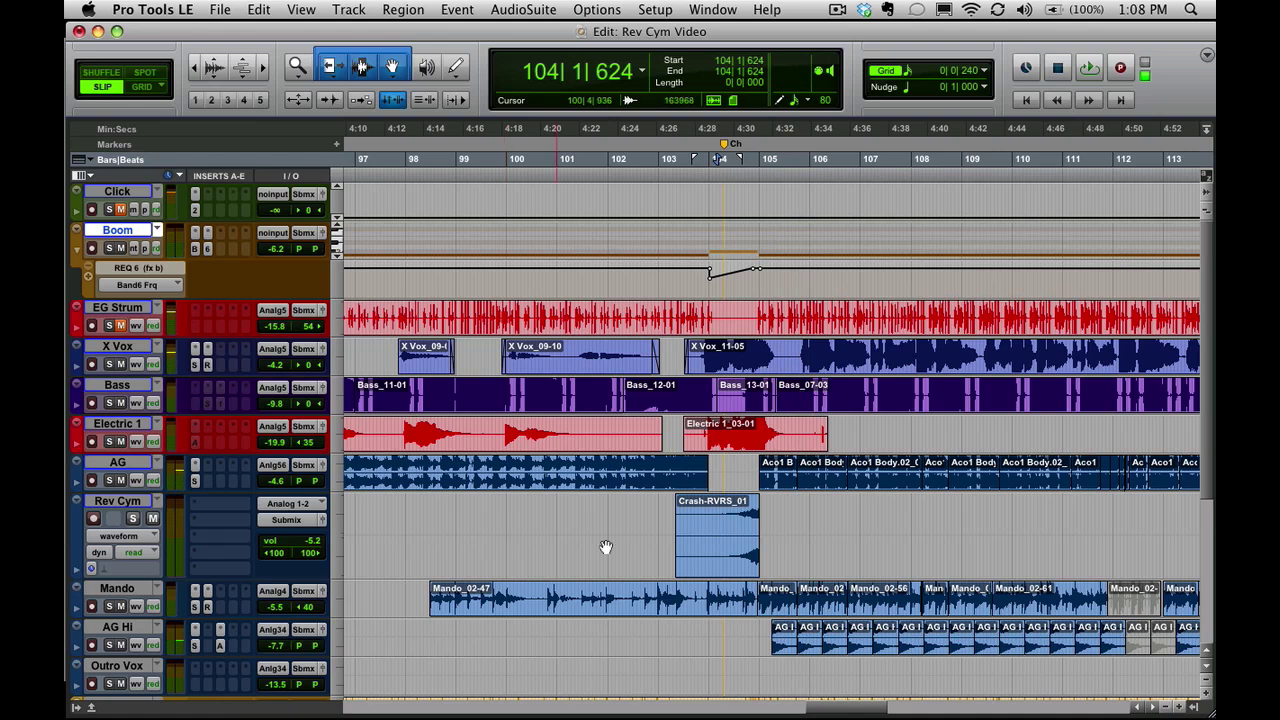
Delete the opening part of the reversed crash on the Rev Cym track, up to 104|2|125.
{"action": "key", "text": "super+bracketright"}
{"action": "key", "text": "super+bracketright"}
{"action": "key", "text": "super+bracketright"}
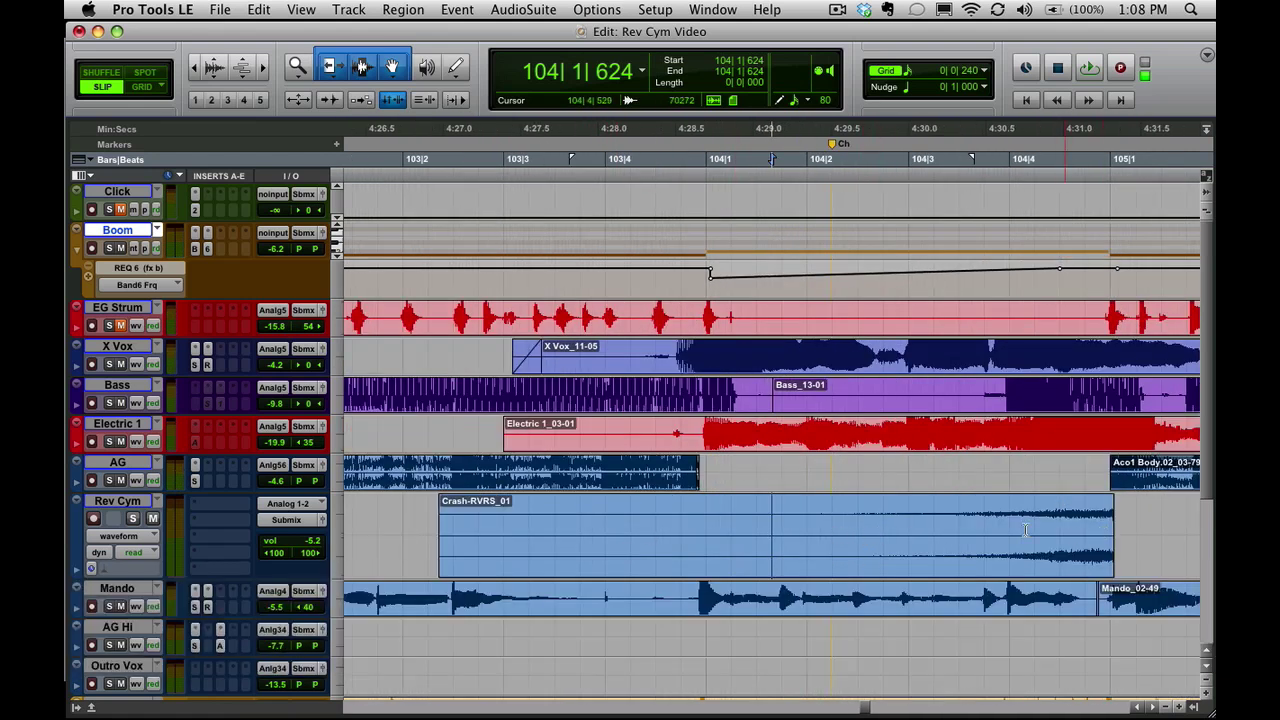
{"action": "left_click_drag", "start_coordinate": [631, 520], "coordinate": [1072, 520]}
{"action": "left_click", "coordinate": [945, 520]}
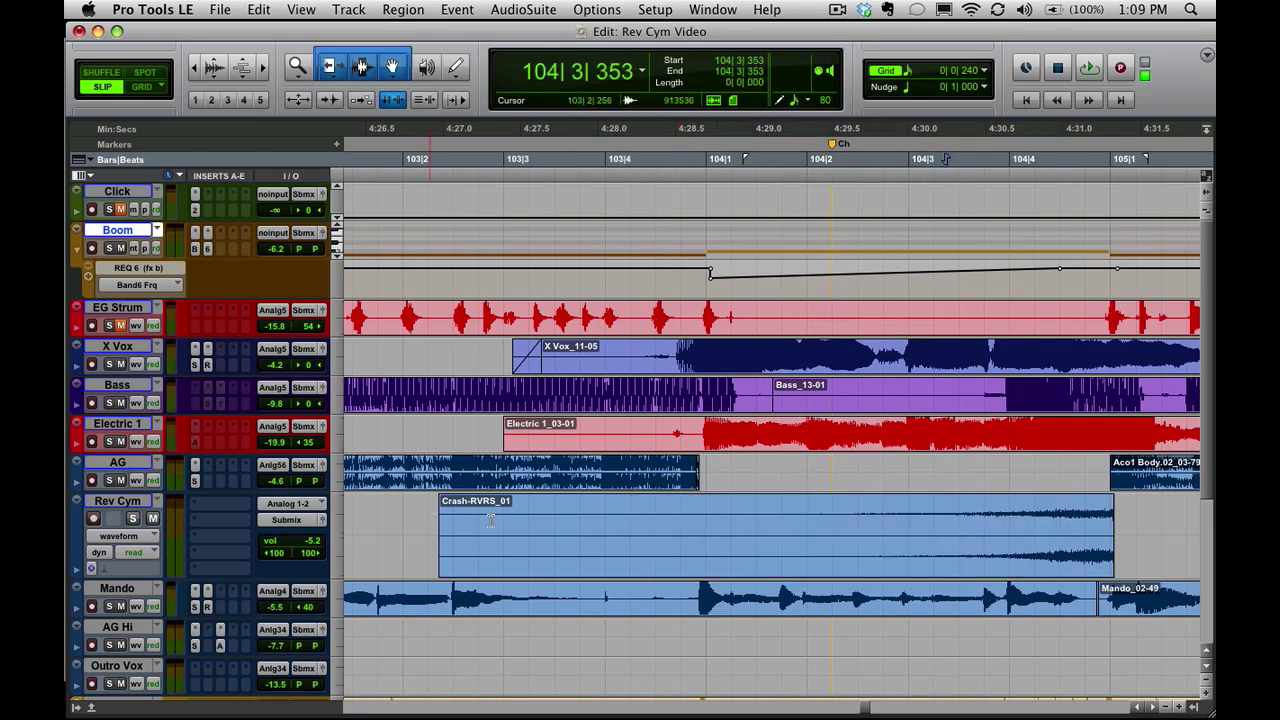
{"action": "left_click_drag", "start_coordinate": [820, 520], "coordinate": [392, 520]}
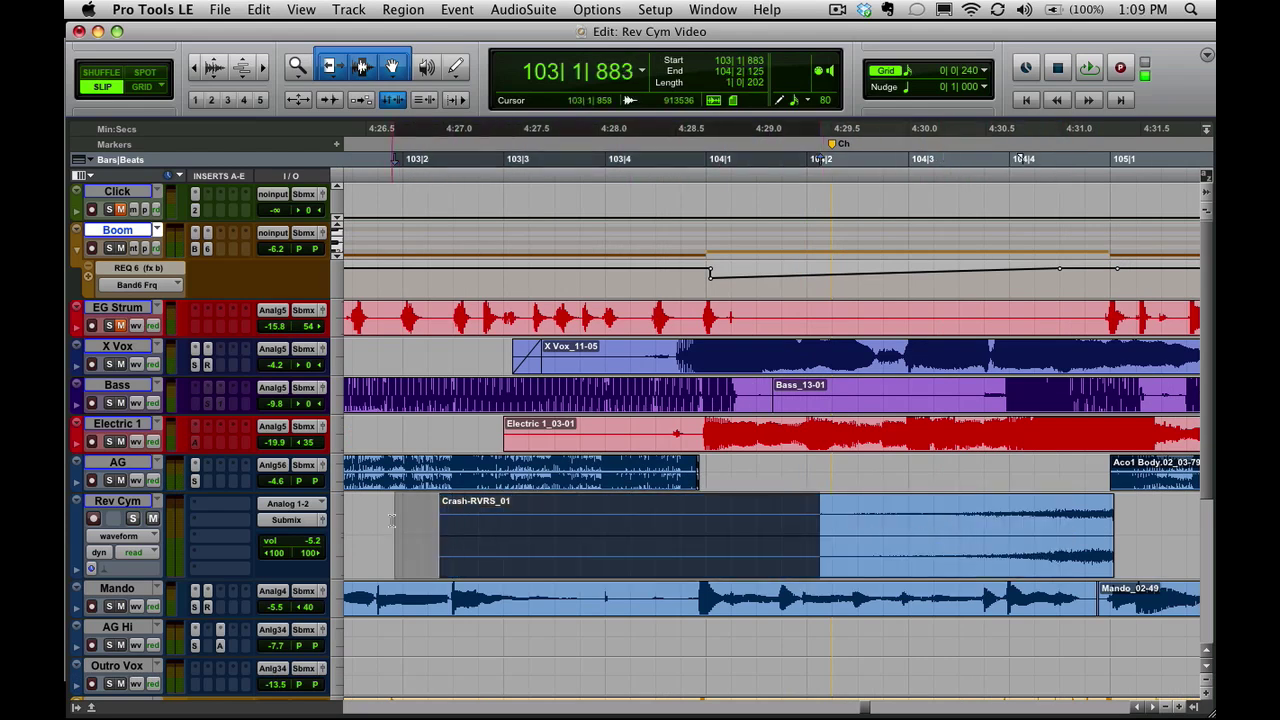
{"action": "key", "text": "Delete"}
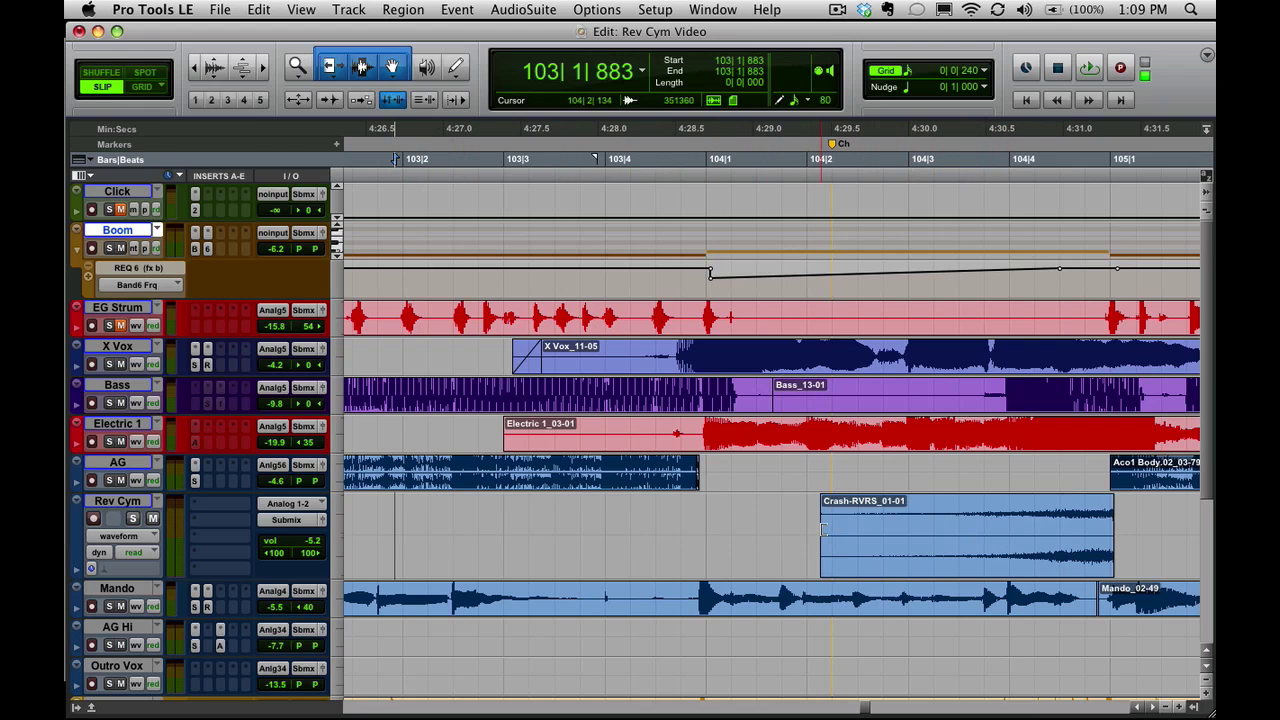
Trim the reversed crash's start to just after 104|3 and play the transition from 103|3|202.
{"action": "mouse_move", "coordinate": [822, 528]}
{"action": "left_mouse_down"}
{"action": "mouse_move", "coordinate": [952, 527]}
{"action": "mouse_move", "coordinate": [847, 523]}
{"action": "left_mouse_up"}
{"action": "left_click", "coordinate": [524, 511]}
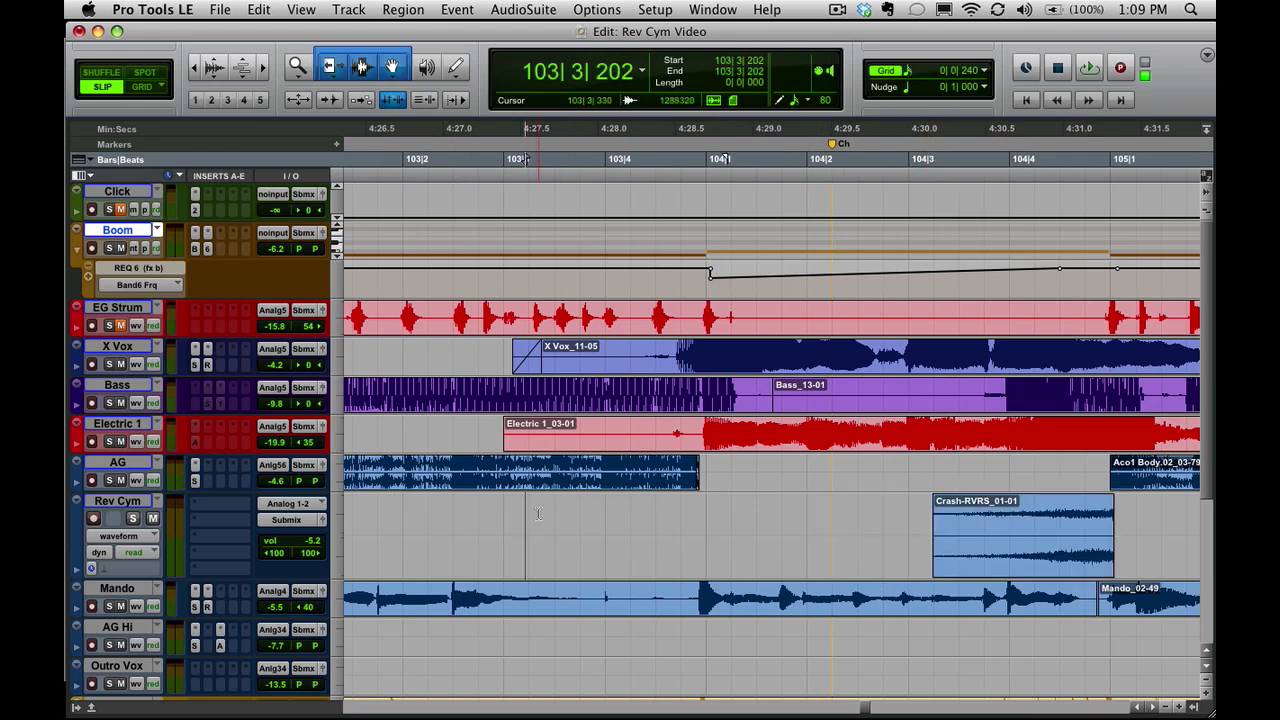
{"action": "key", "text": "space"}
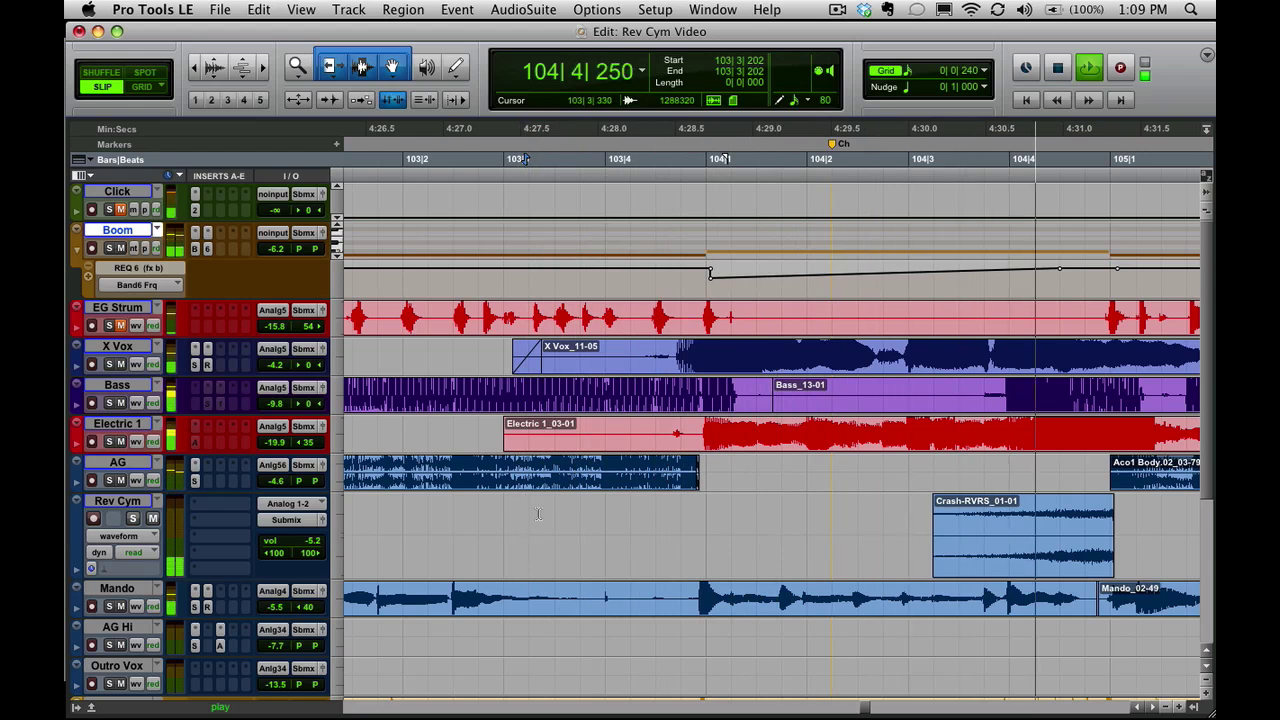
{"action": "key", "text": "space"}
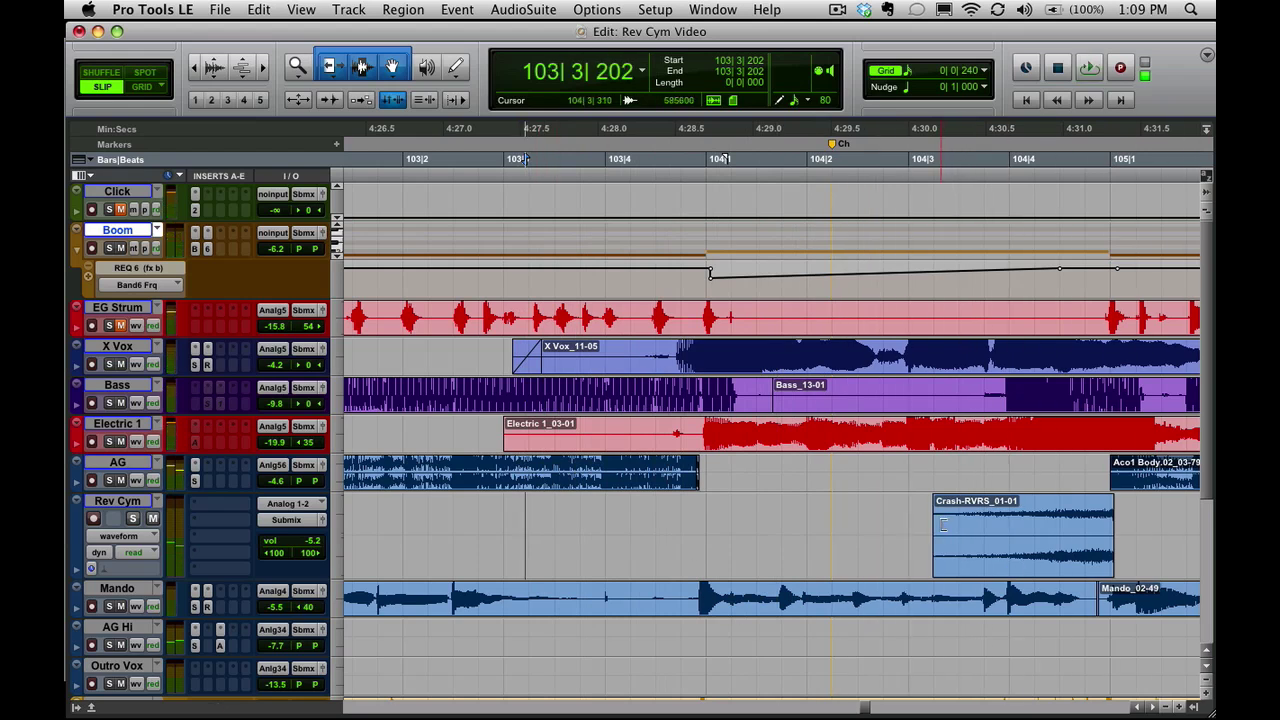
Extend the reversed crash's start back to 104|2|347 and add a fade-in ending at 104|4|803.
{"action": "mouse_move", "coordinate": [941, 527]}
{"action": "left_mouse_down"}
{"action": "mouse_move", "coordinate": [844, 531]}
{"action": "mouse_move", "coordinate": [1092, 502]}
{"action": "left_mouse_up"}
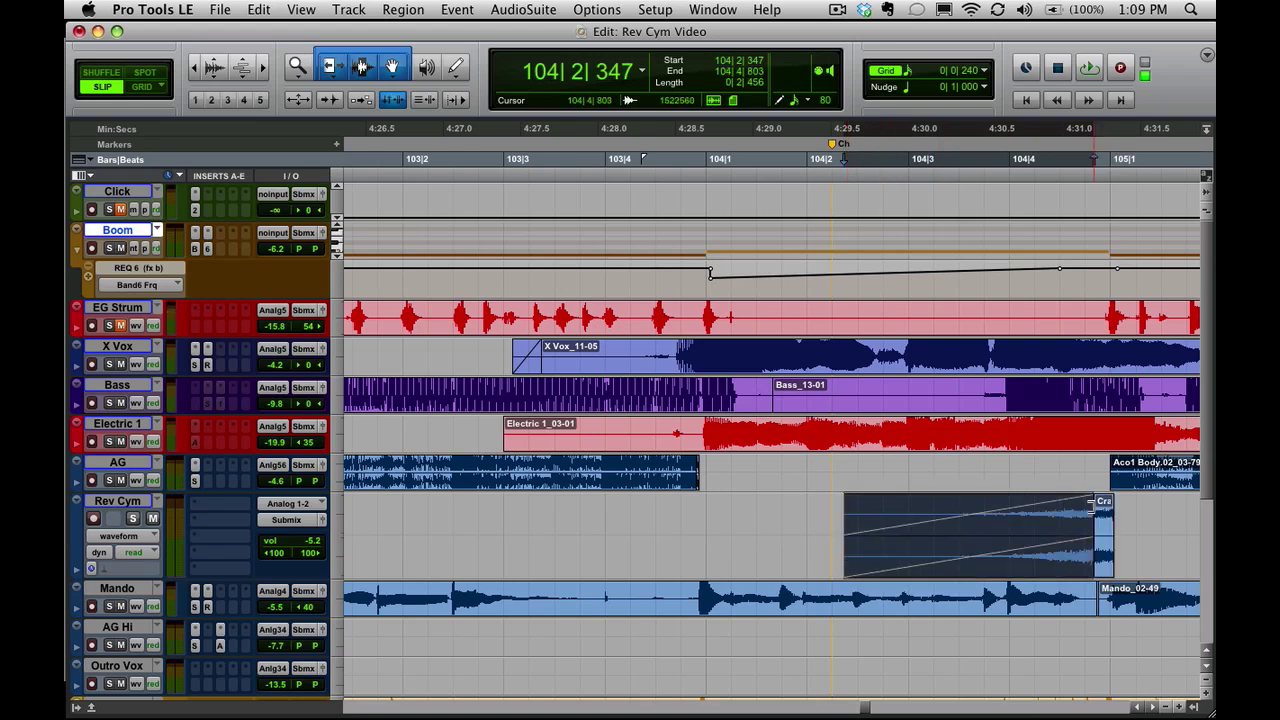
{"action": "left_click", "coordinate": [812, 528]}
{"action": "left_click", "coordinate": [640, 525]}
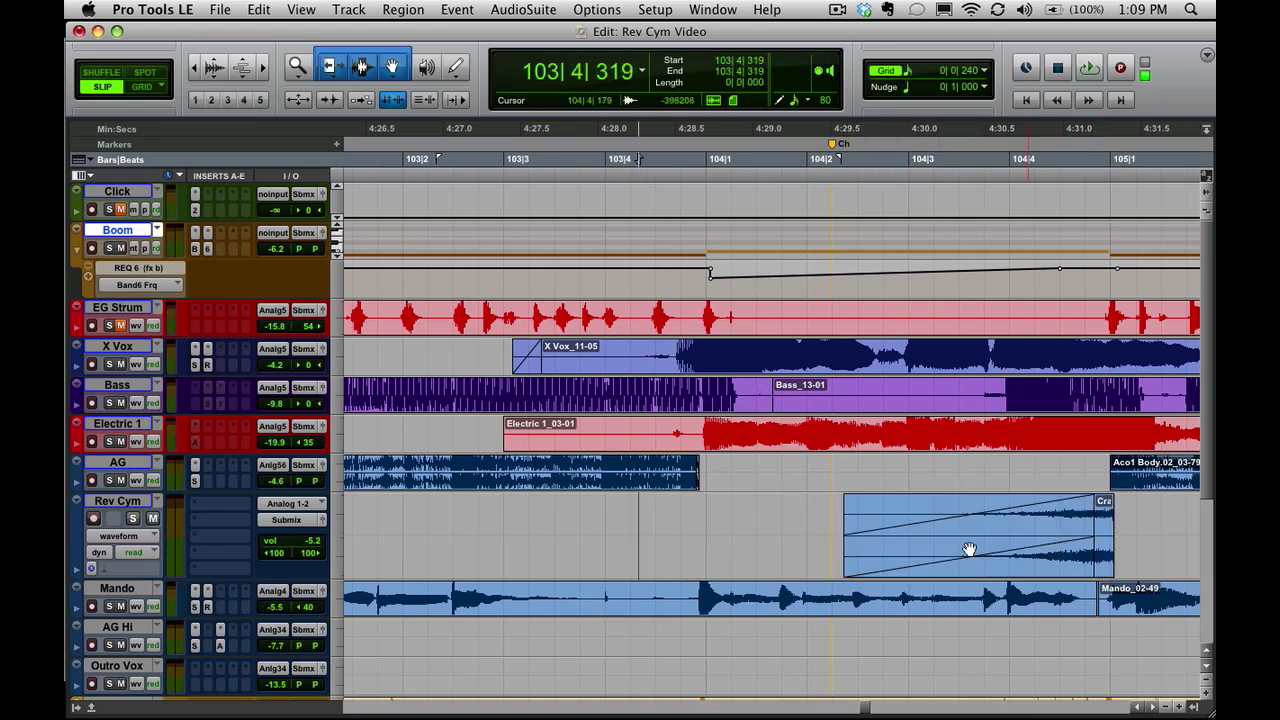
Play the transition from 103|2|897 past 105|2 to hear the faded reversed crash, and stop playback.
{"action": "left_click", "coordinate": [628, 525]}
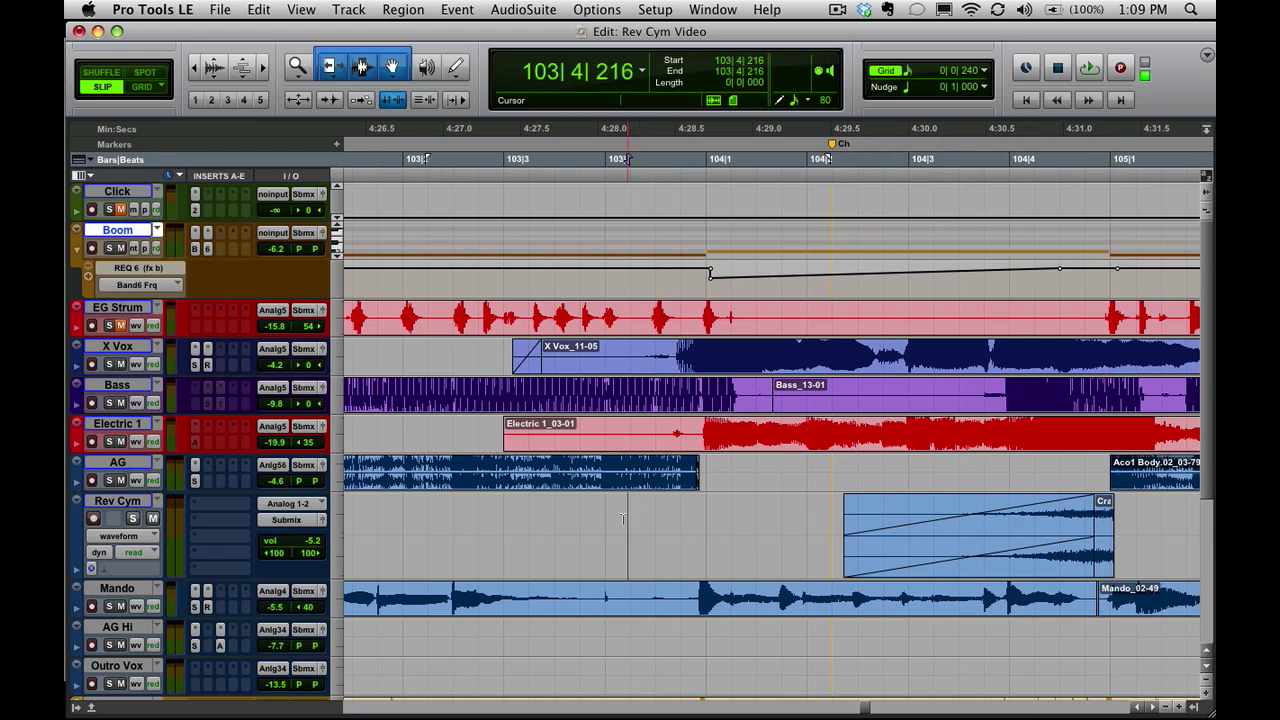
{"action": "left_click", "coordinate": [564, 520]}
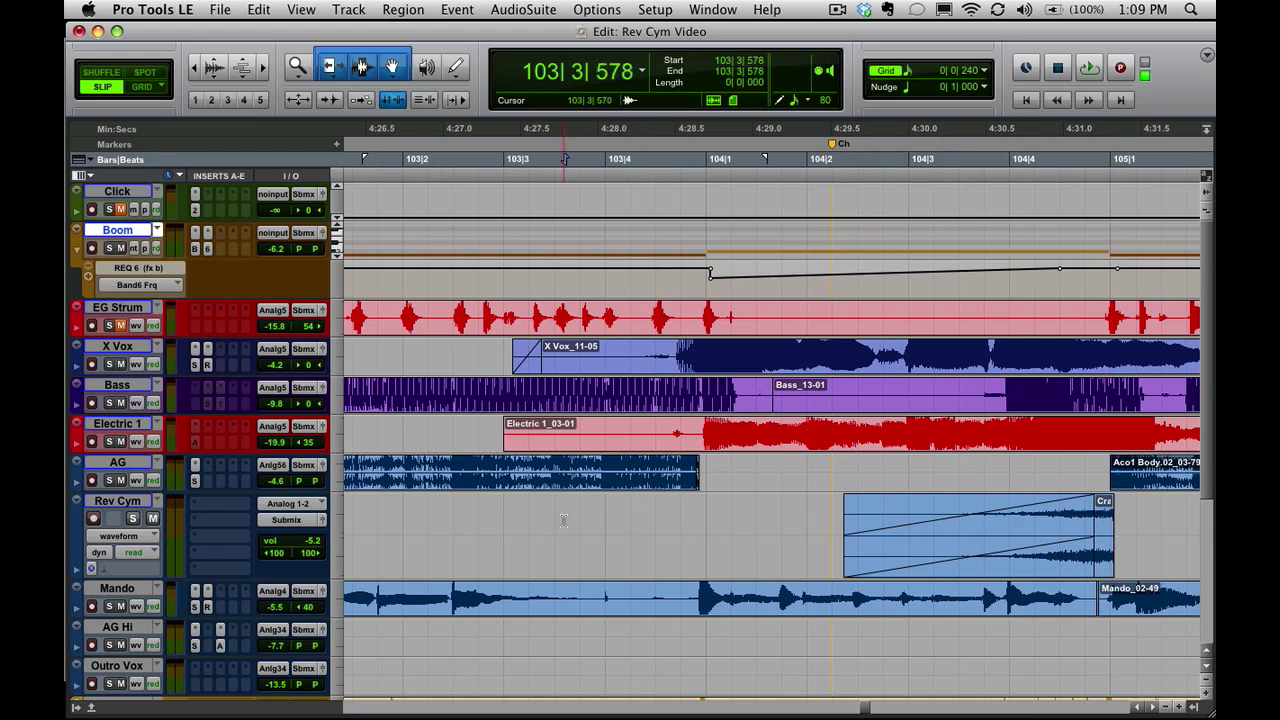
{"action": "left_click", "coordinate": [497, 508]}
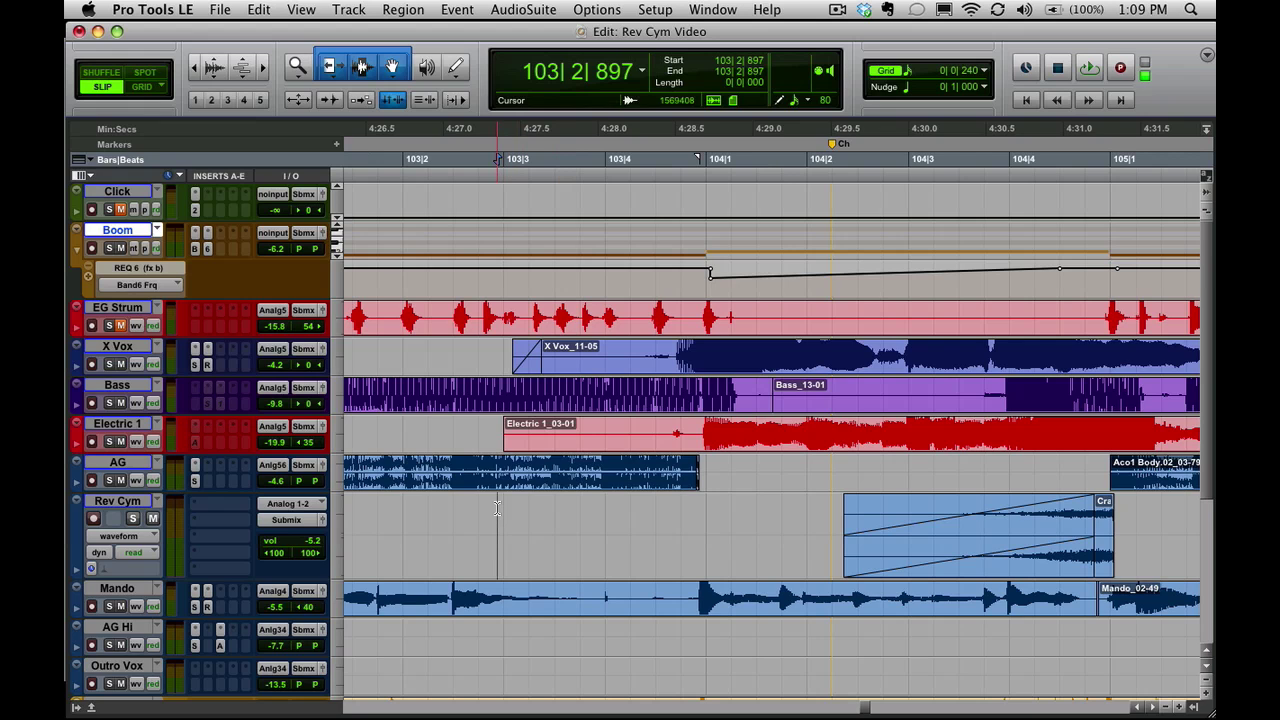
{"action": "key", "text": "space"}
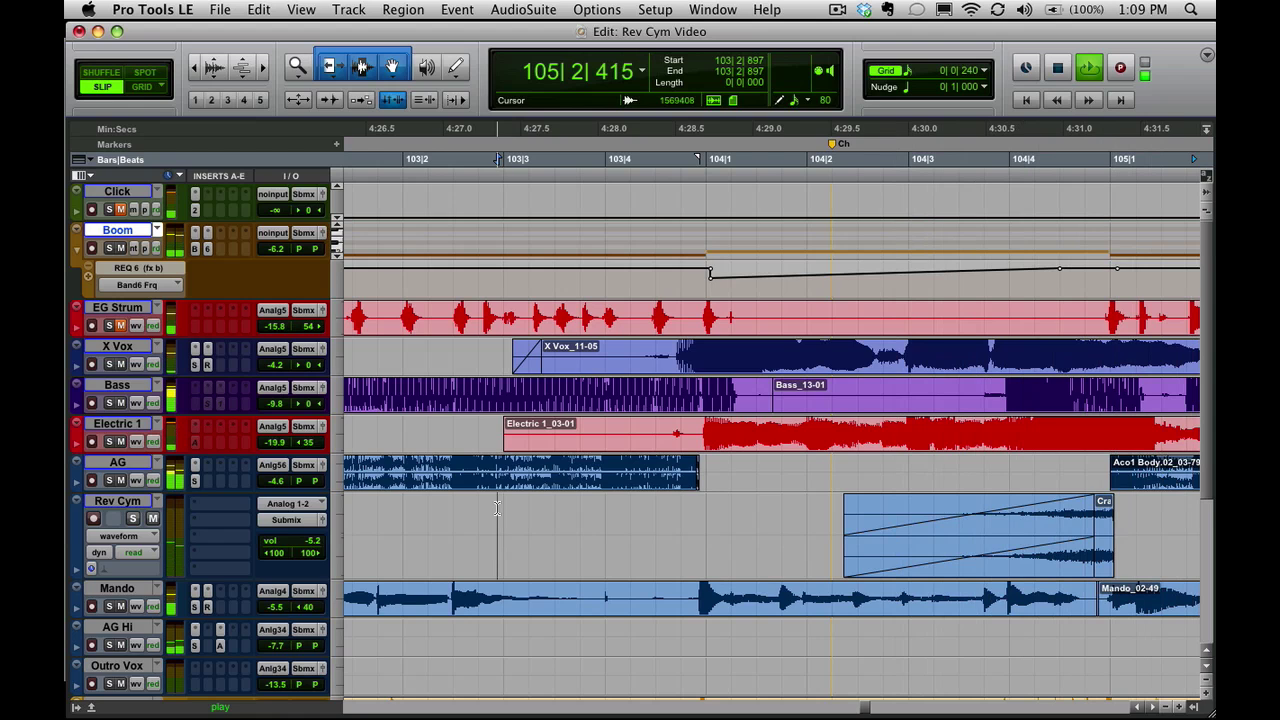
{"action": "key", "text": "space"}
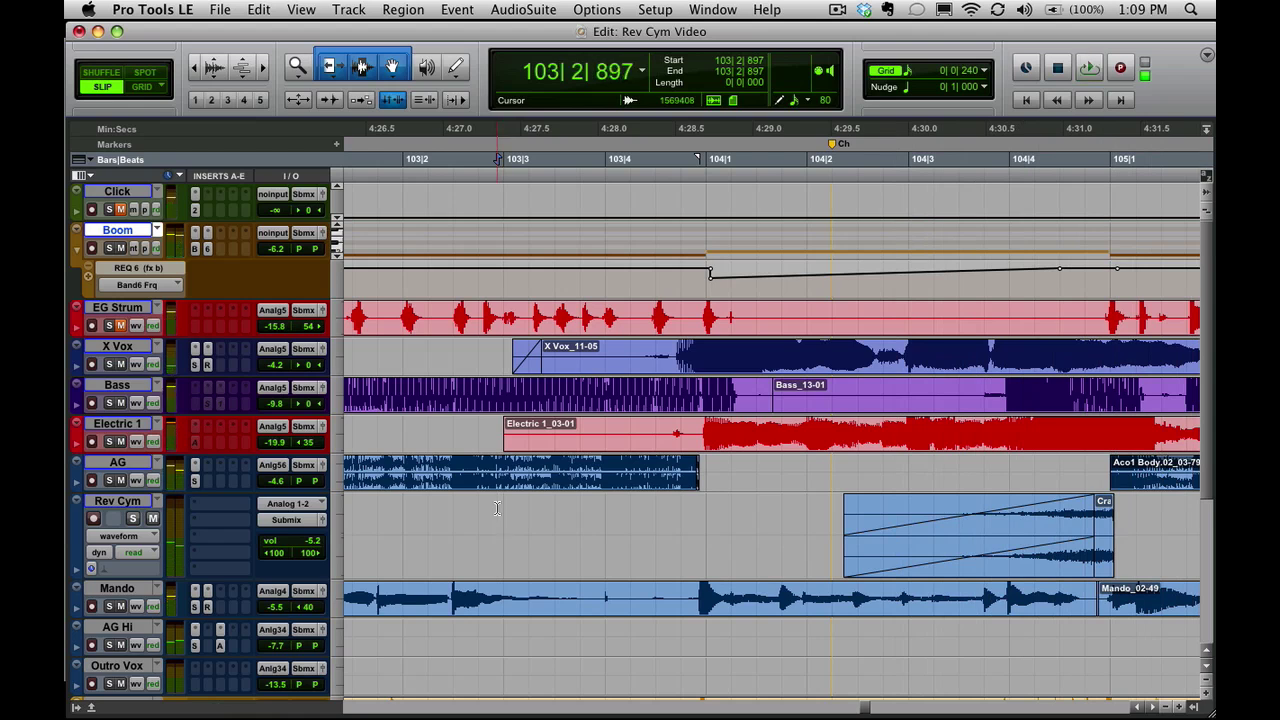
Shorten and remove the reversed crash's fade-in, and extend the region's start back to 103|4|533.
{"action": "left_click", "coordinate": [966, 553]}
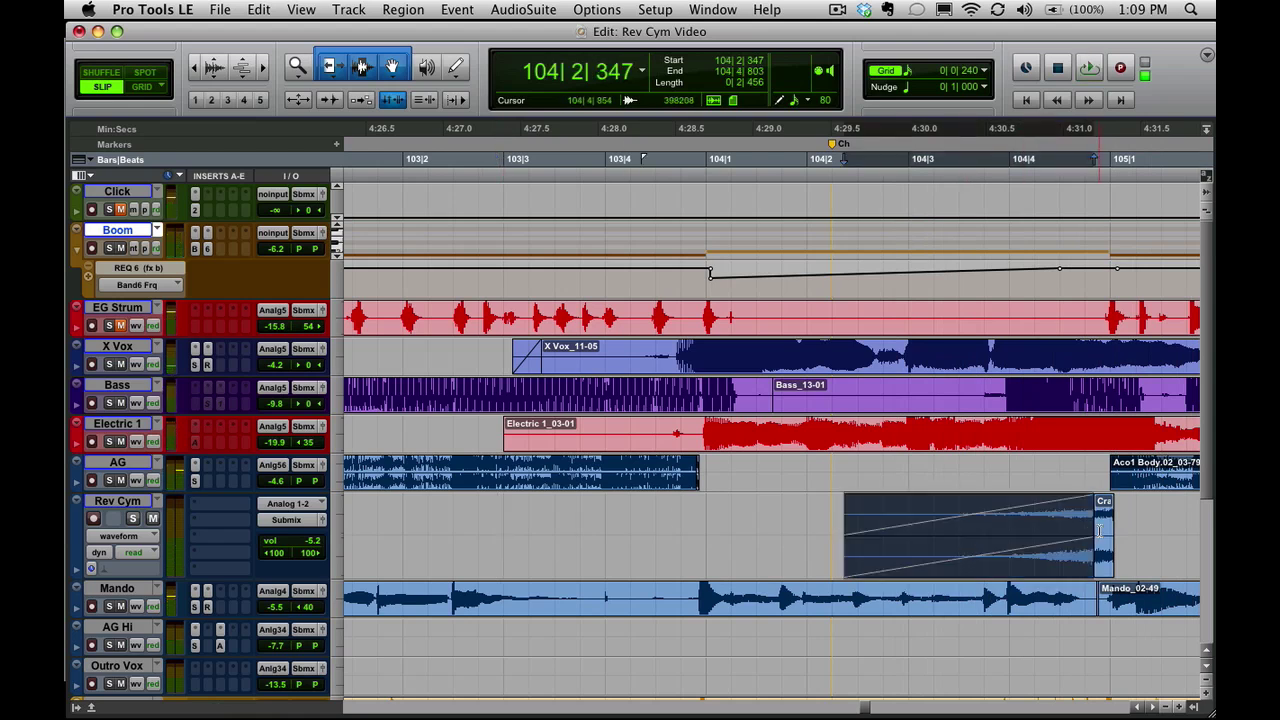
{"action": "left_click_drag", "start_coordinate": [1092, 527], "coordinate": [1013, 530]}
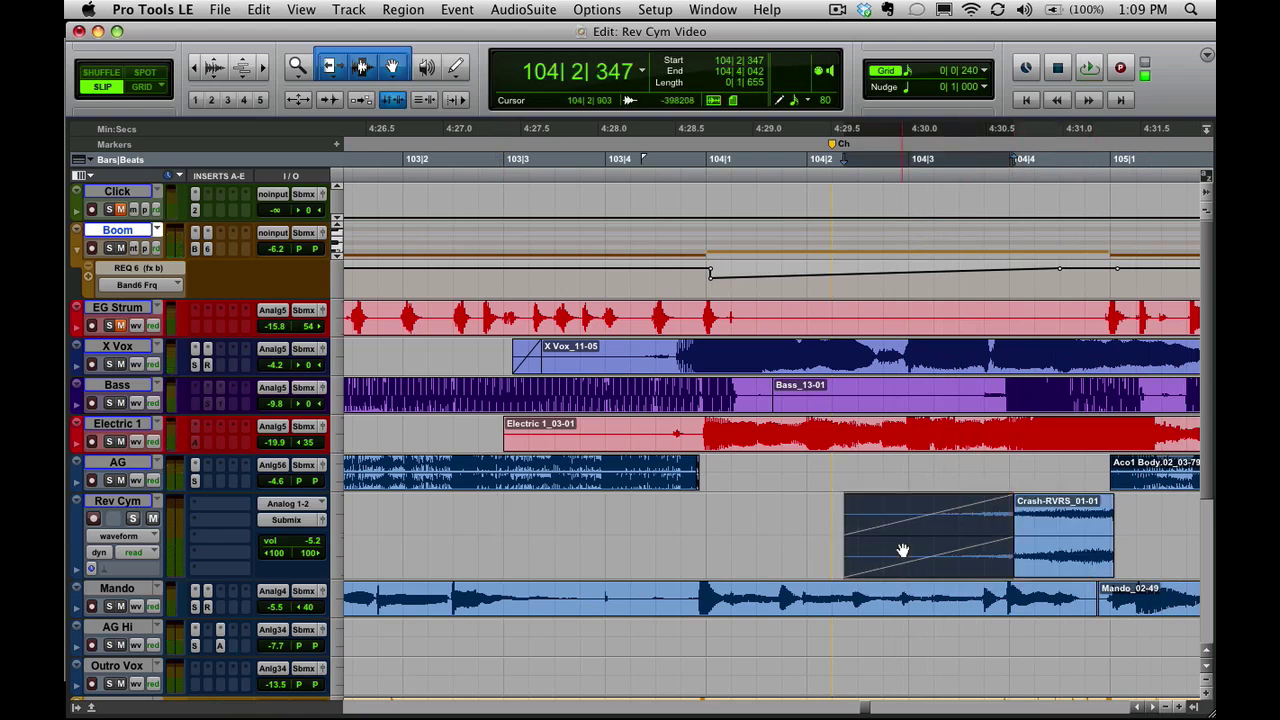
{"action": "left_click_drag", "start_coordinate": [845, 530], "coordinate": [669, 530]}
{"action": "key", "text": "super+bracketleft"}
{"action": "key", "text": "super+bracketleft"}
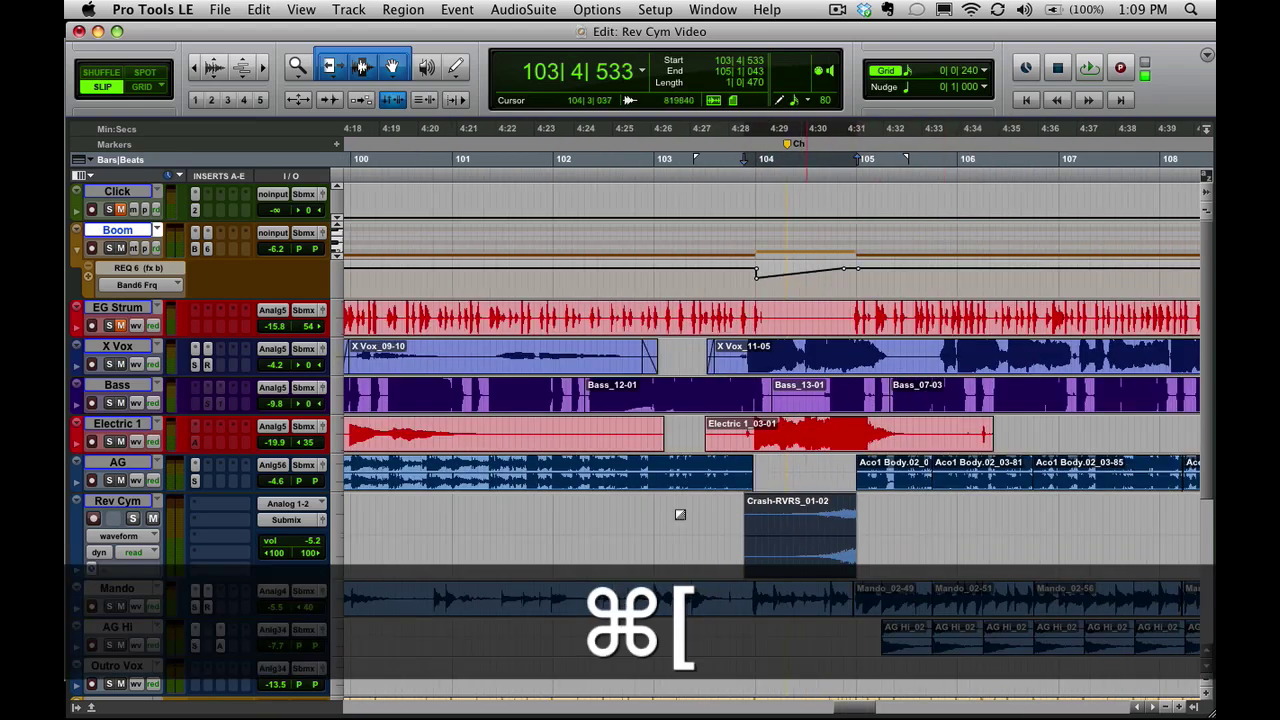
{"action": "key", "text": "super+bracketleft"}
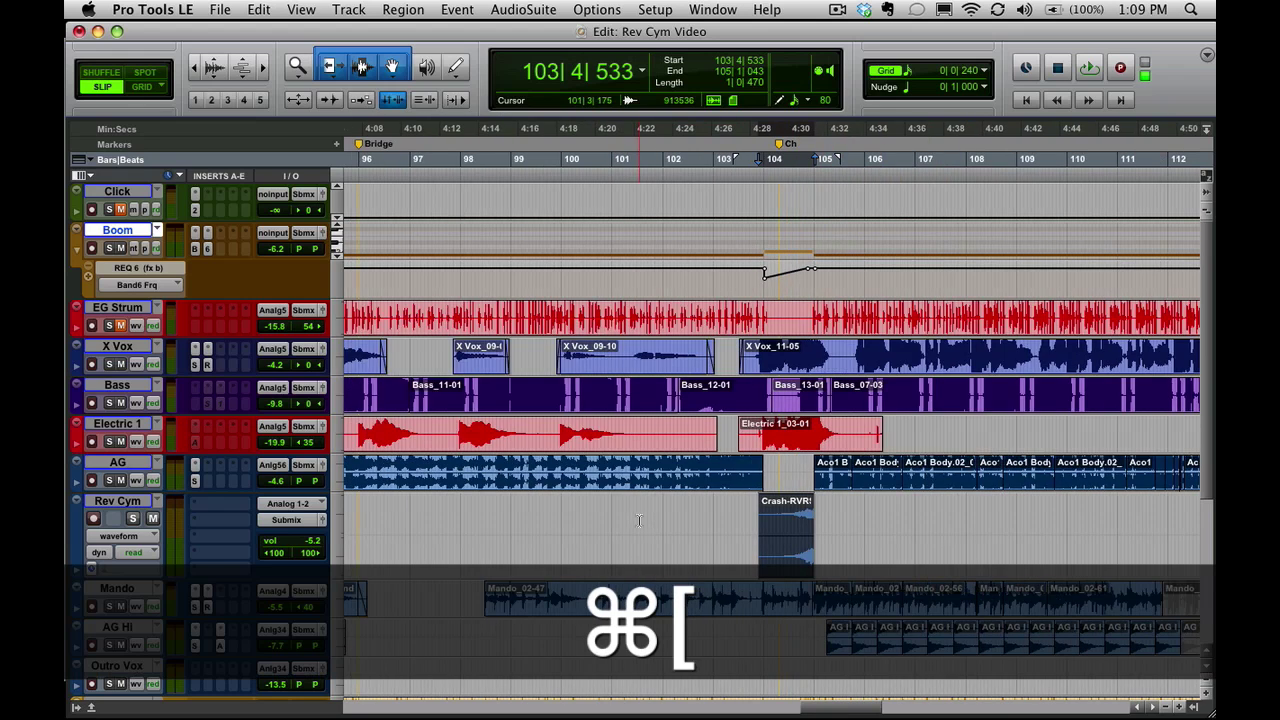
Raise the Rev Cym volume to -3.1 and play the mix from 99|3|677.
{"action": "left_click", "coordinate": [739, 527]}
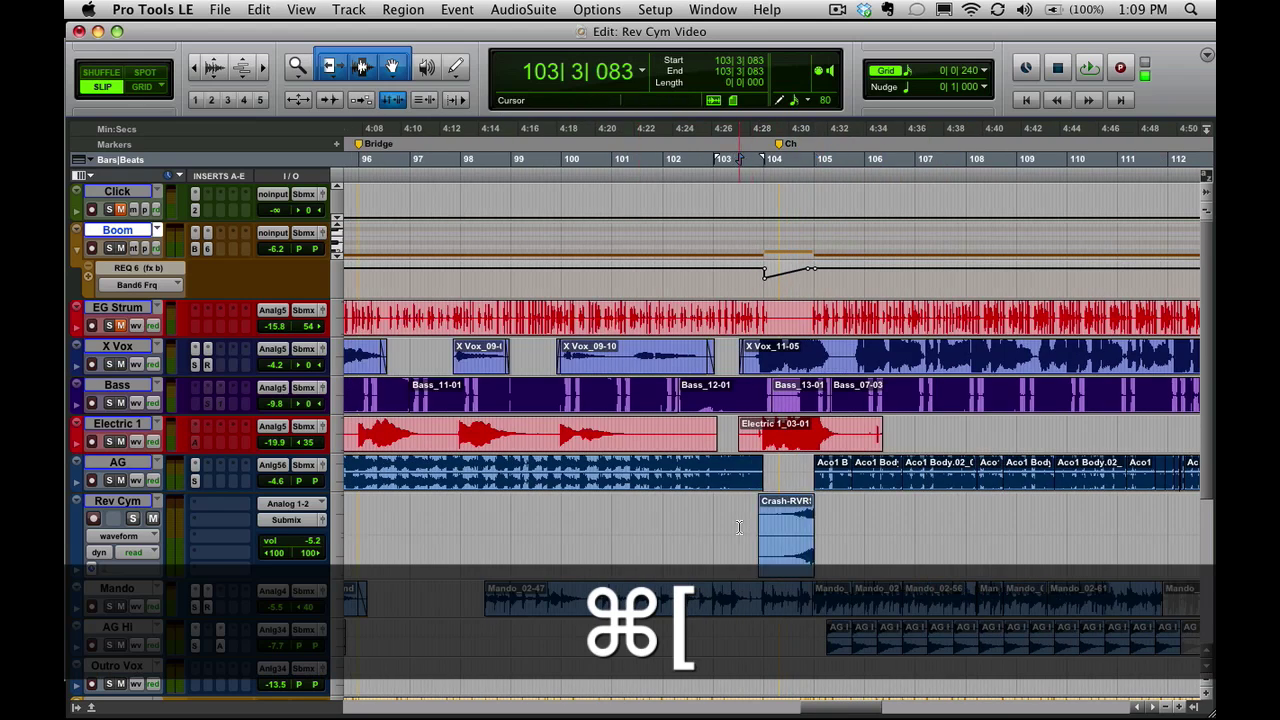
{"action": "left_click", "coordinate": [648, 507]}
{"action": "left_click", "coordinate": [557, 508]}
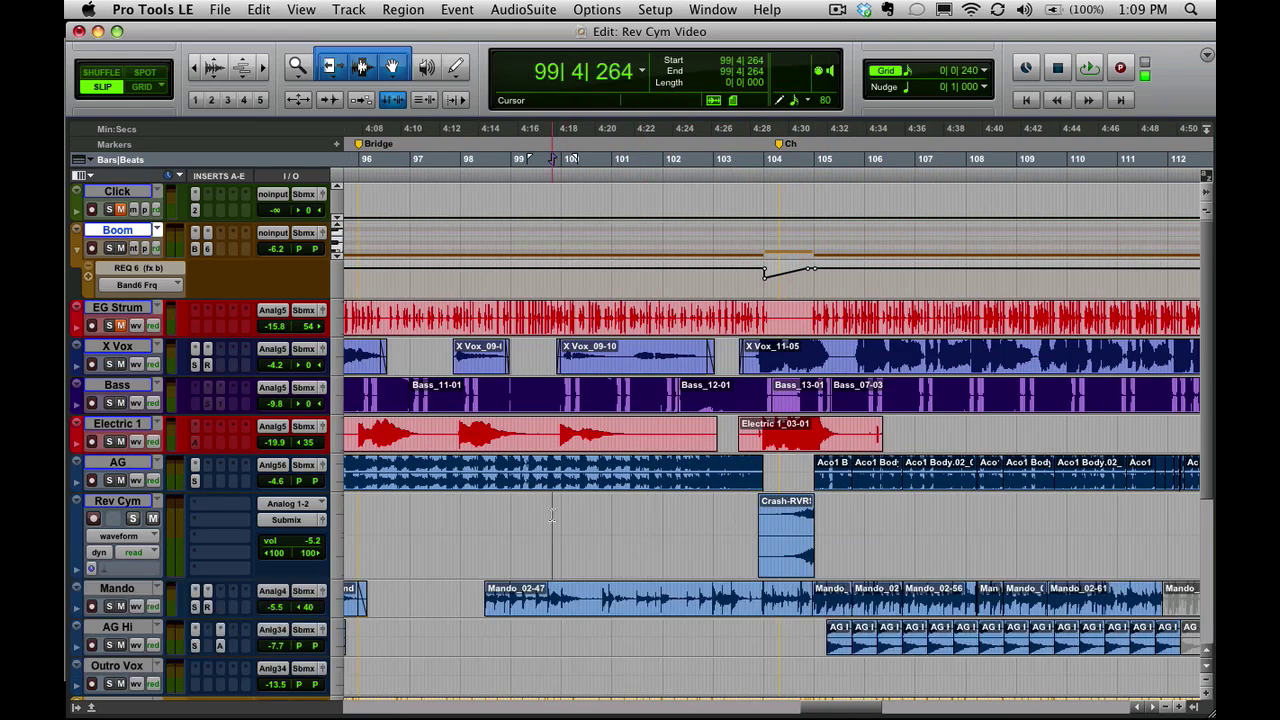
{"action": "left_click_drag", "start_coordinate": [283, 541], "coordinate": [286, 541]}
{"action": "left_click", "coordinate": [544, 514]}
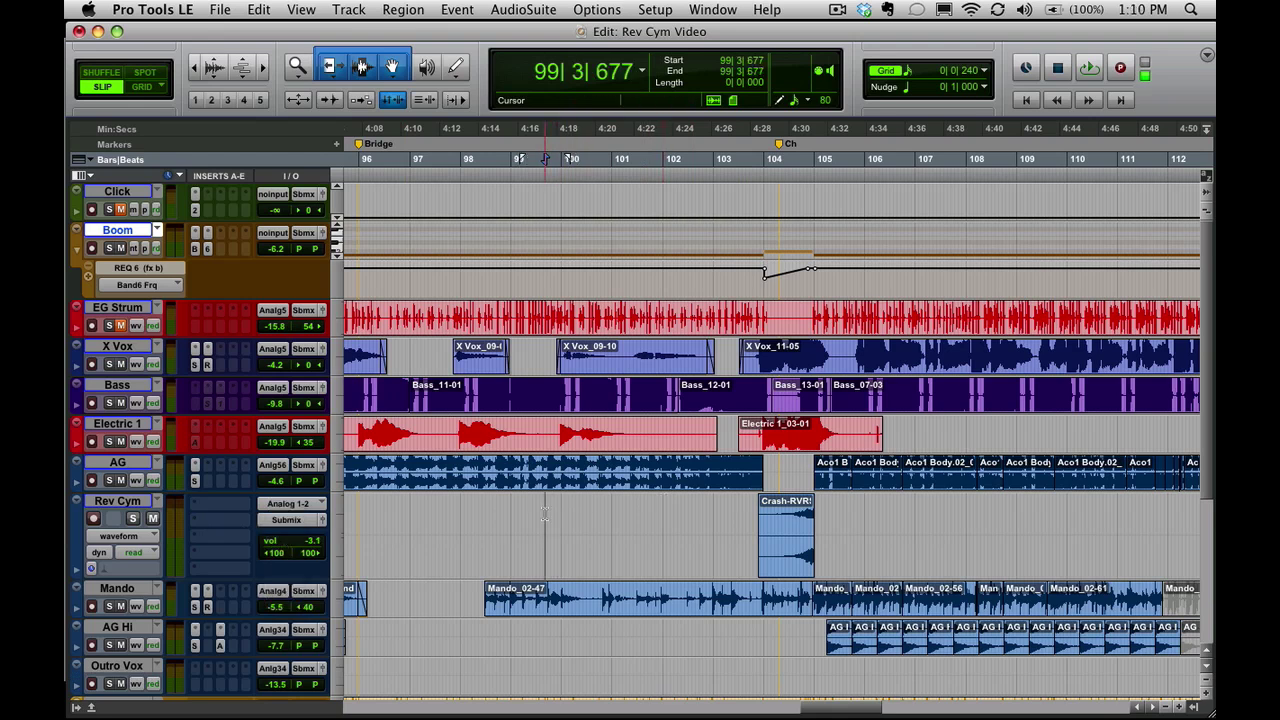
{"action": "key", "text": "space"}
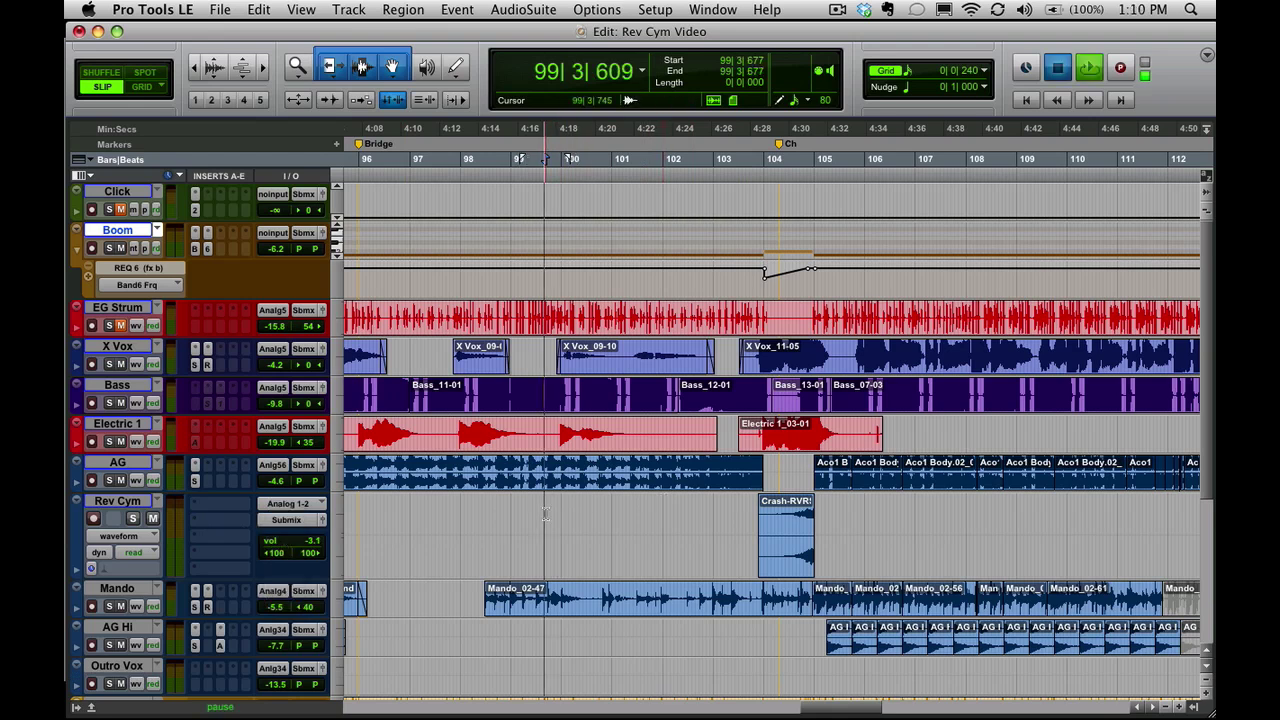